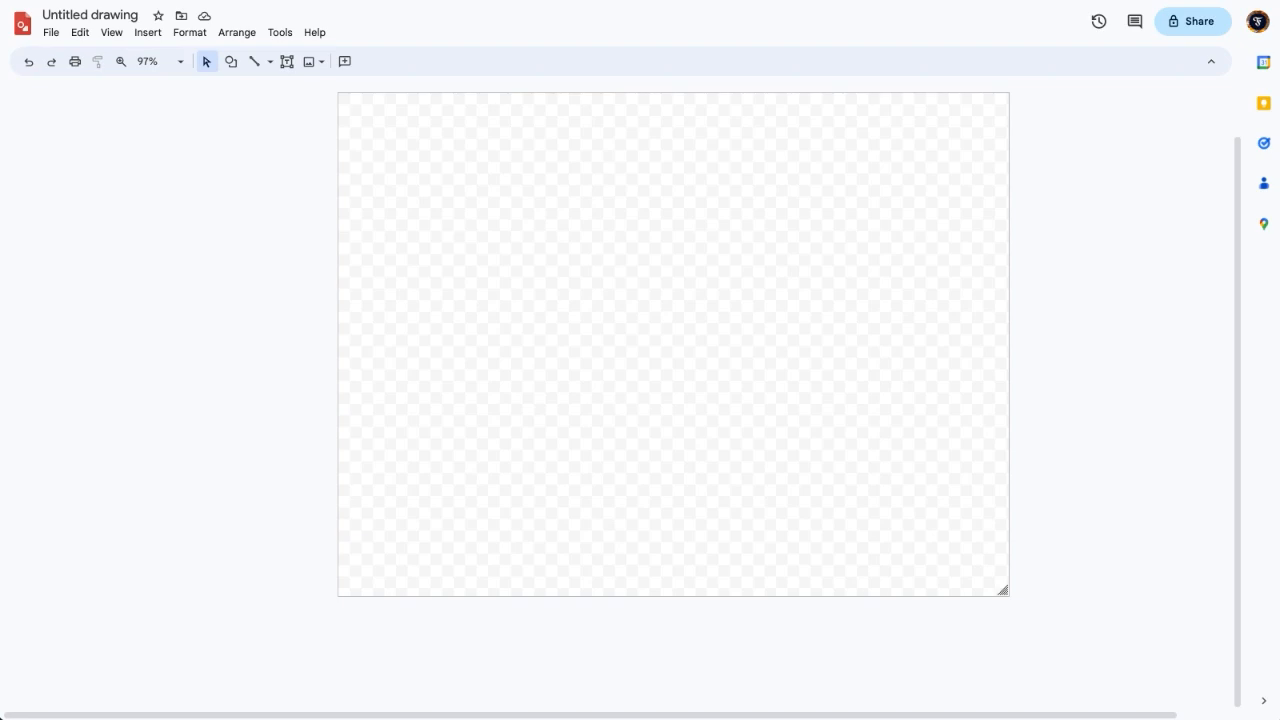
Add the night street photo to the blank canvas, align it with the canvas's upper-left corner, and enlarge it proportionally
{"action": "left_click_drag", "start_coordinate": [5, 230], "coordinate": [561, 269]}
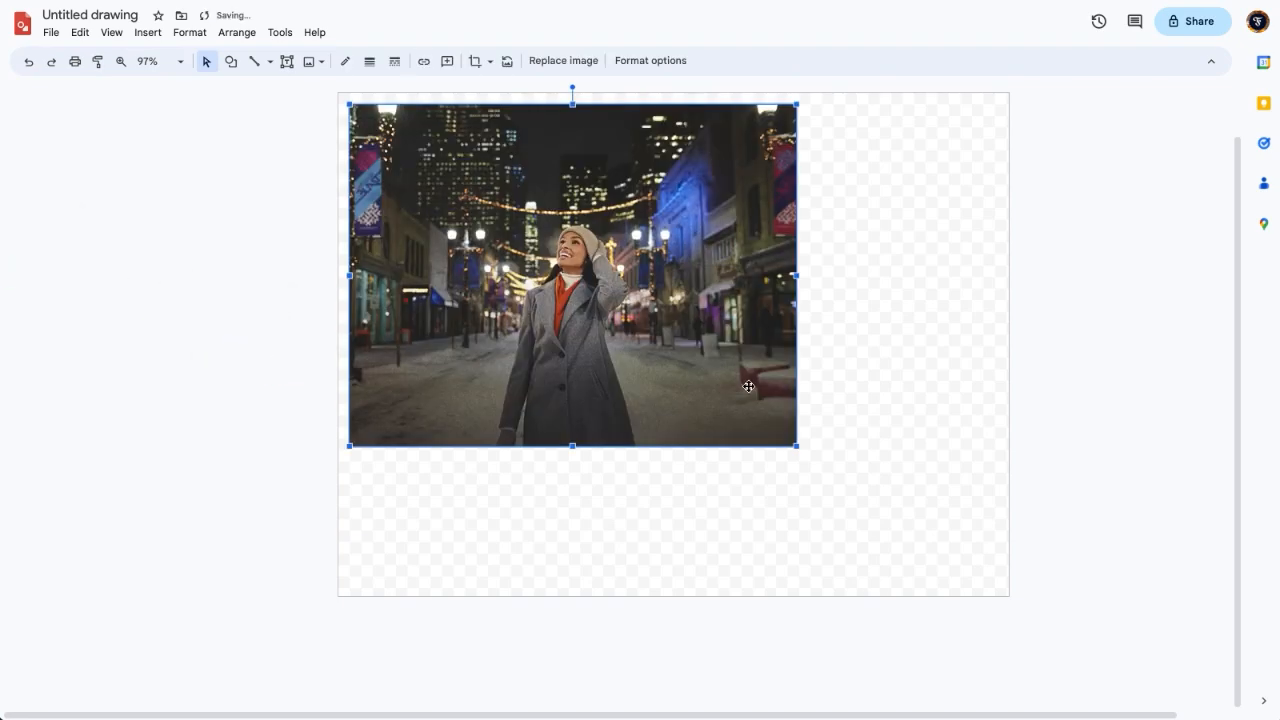
{"action": "left_click_drag", "start_coordinate": [548, 267], "coordinate": [539, 262]}
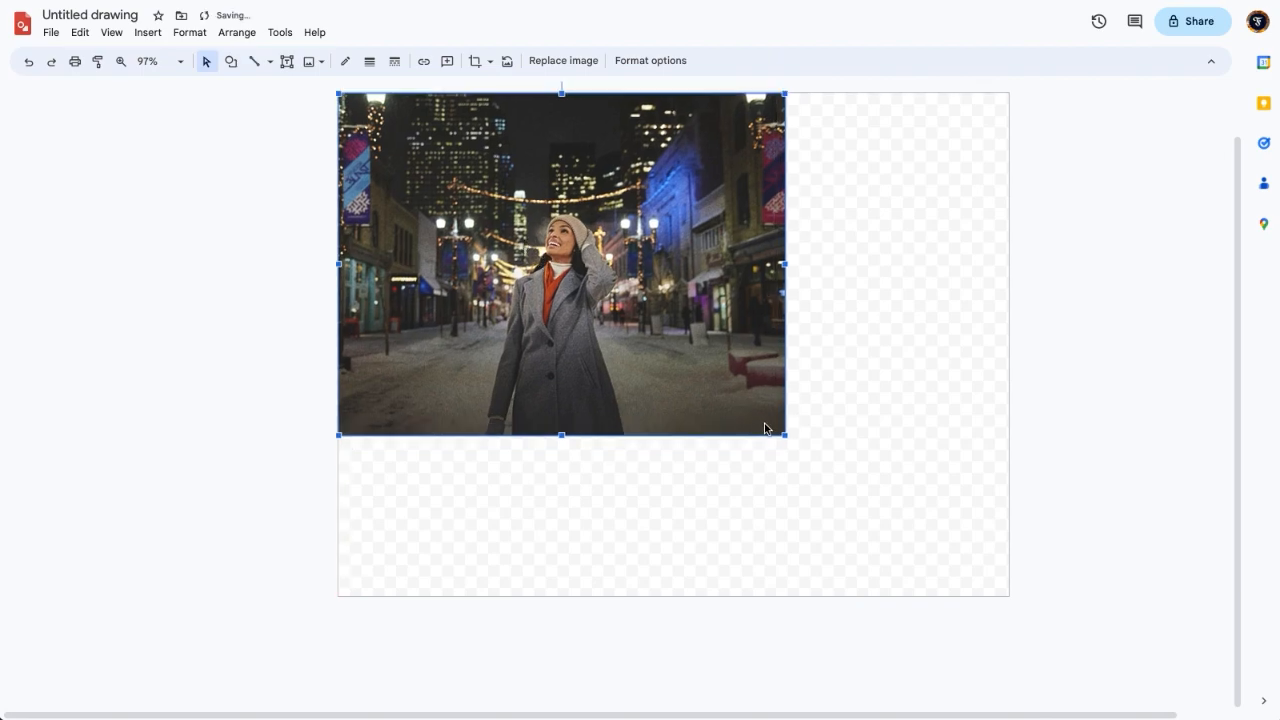
{"action": "left_click_drag", "start_coordinate": [786, 437], "coordinate": [924, 556]}
Shrink the canvas so its edges match the enlarged photo
{"action": "left_click", "coordinate": [979, 573]}
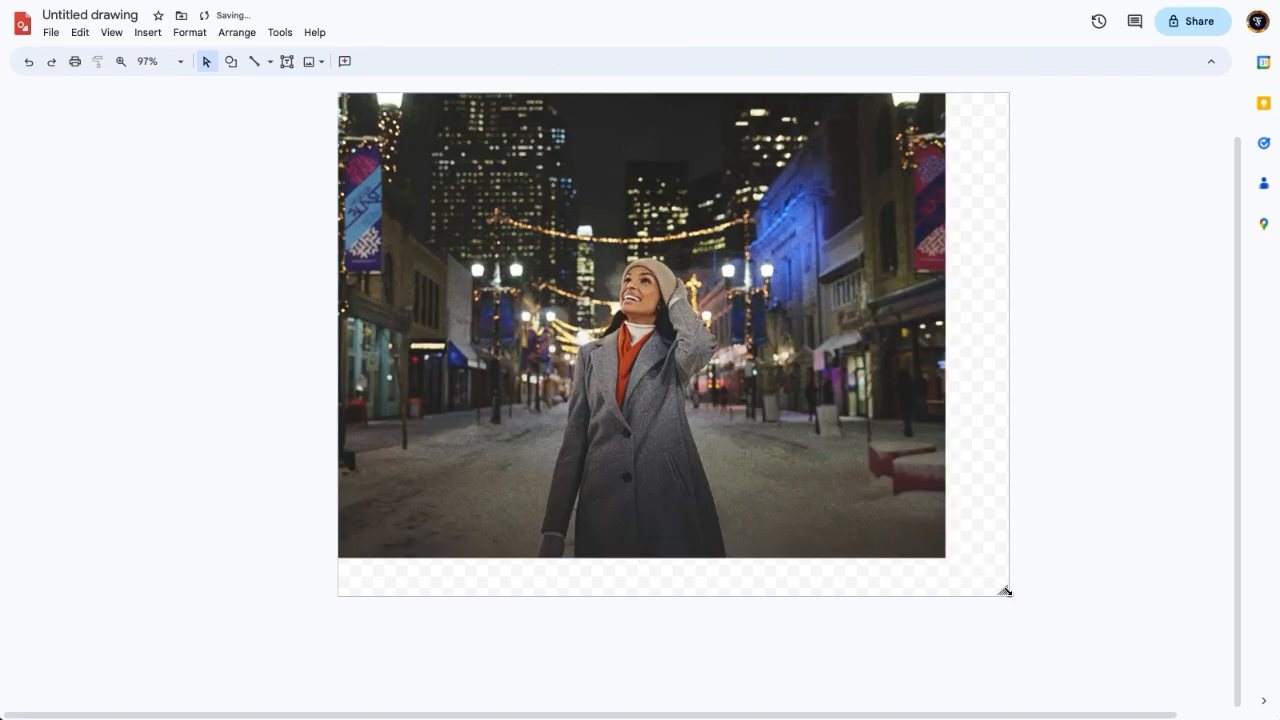
{"action": "left_click_drag", "start_coordinate": [1005, 591], "coordinate": [944, 562]}
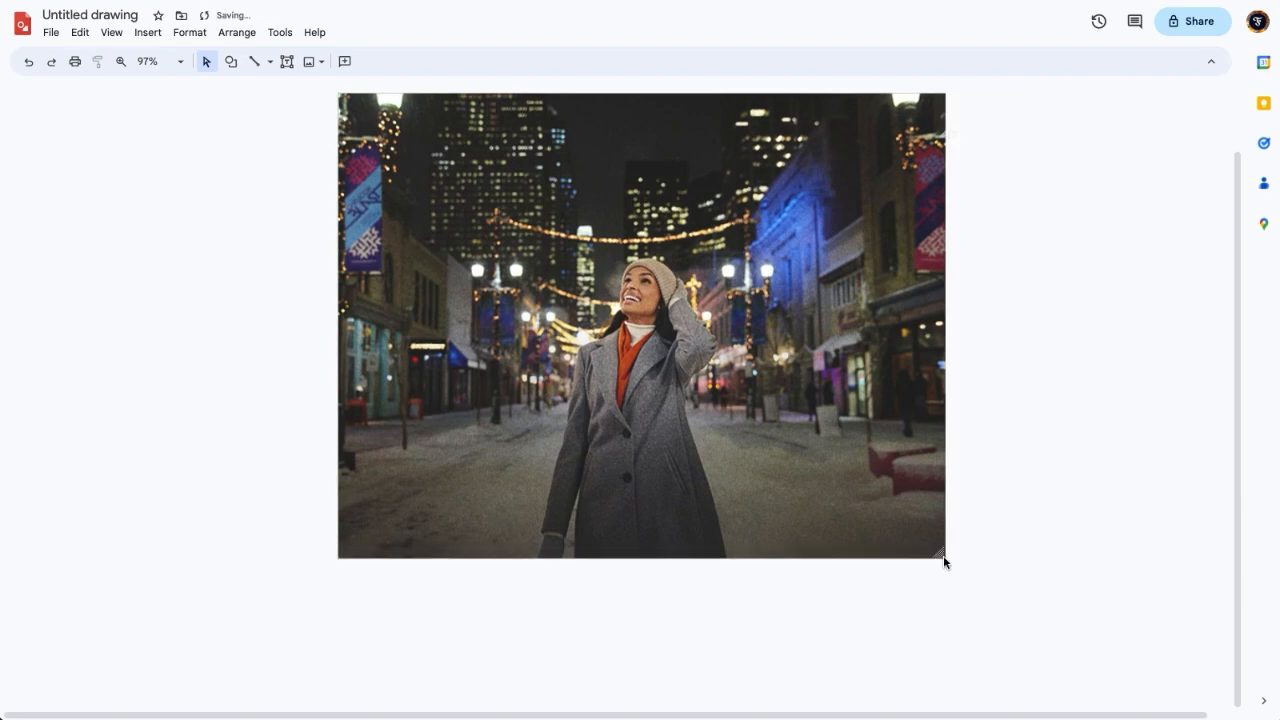
Draw a large square over the photo's upper-left area and shift it slightly away from the photo's left edge
{"action": "scroll", "coordinate": [676, 238], "scroll_direction": "up", "scroll_amount": 5}
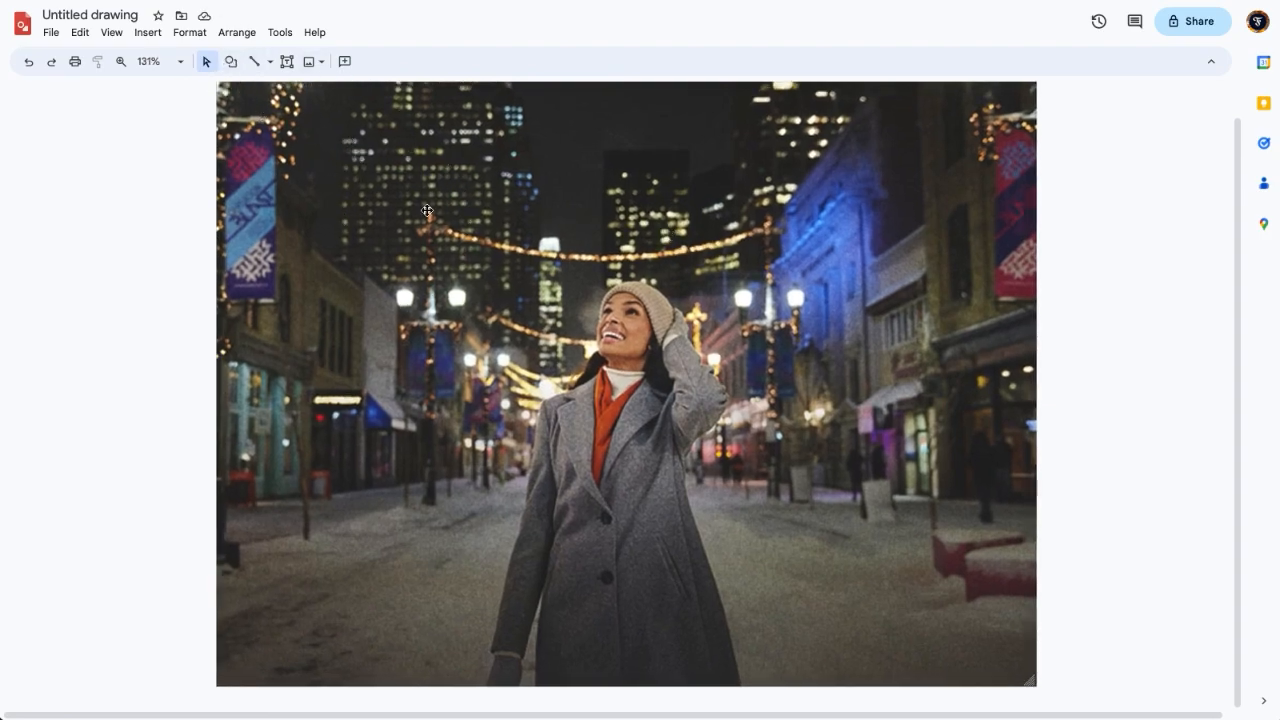
{"action": "left_click", "coordinate": [230, 63]}
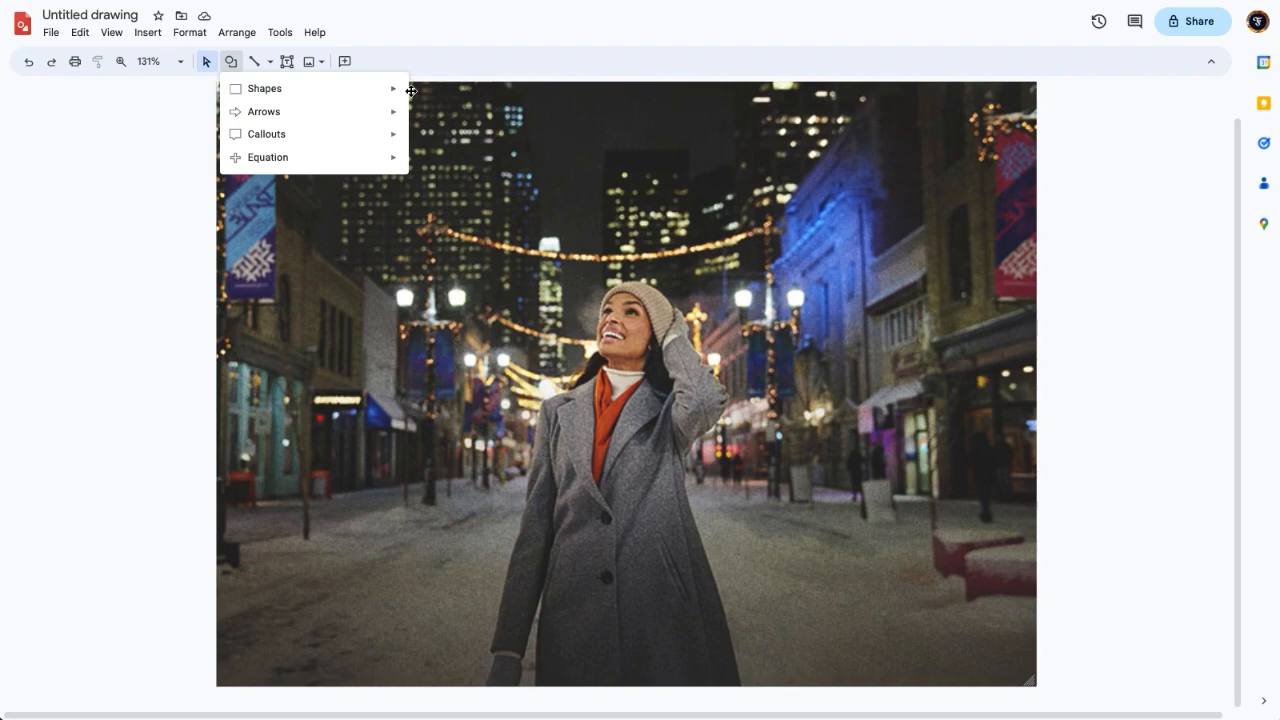
{"action": "left_click", "coordinate": [419, 94]}
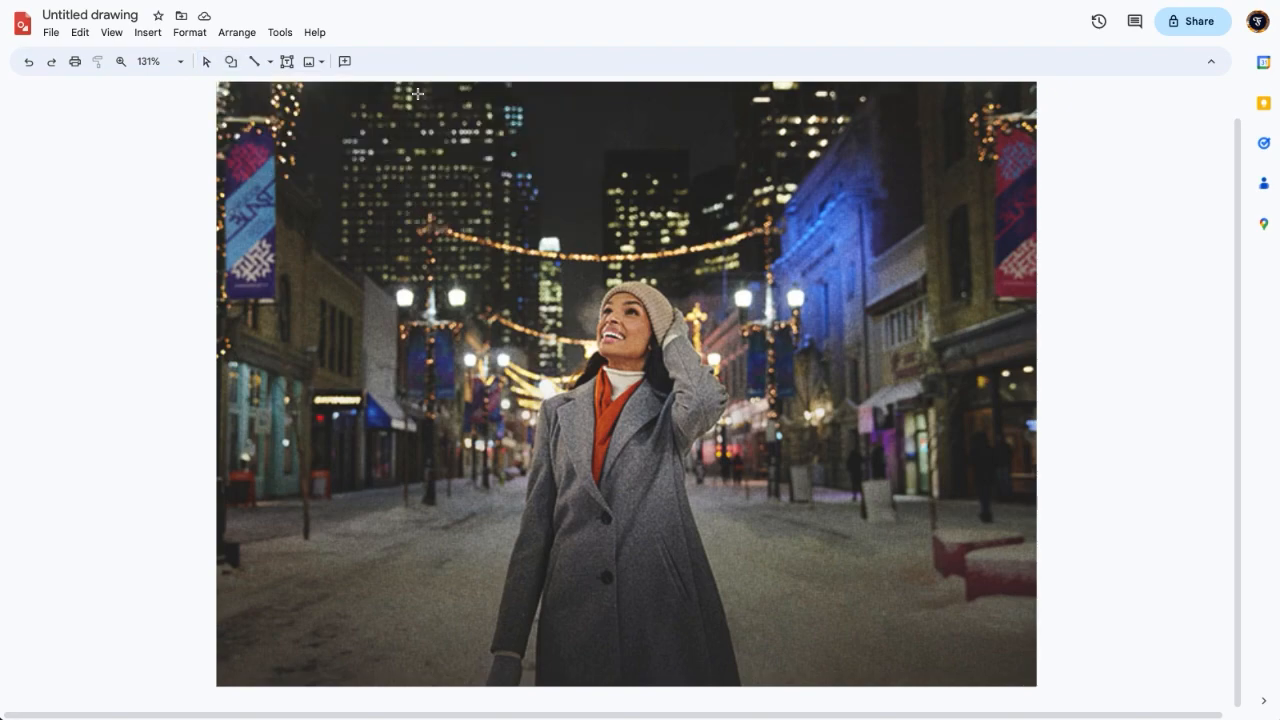
{"action": "left_click_drag", "start_coordinate": [234, 95], "coordinate": [499, 299]}
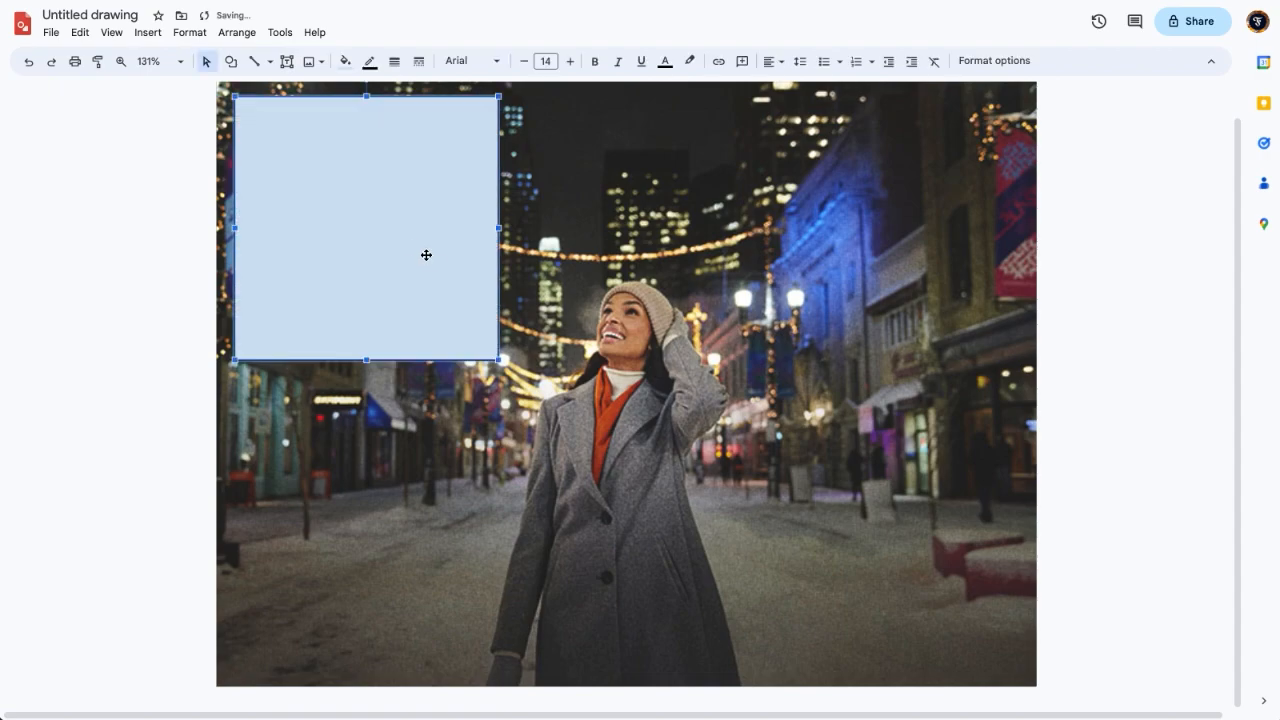
{"action": "left_click_drag", "start_coordinate": [406, 240], "coordinate": [433, 241]}
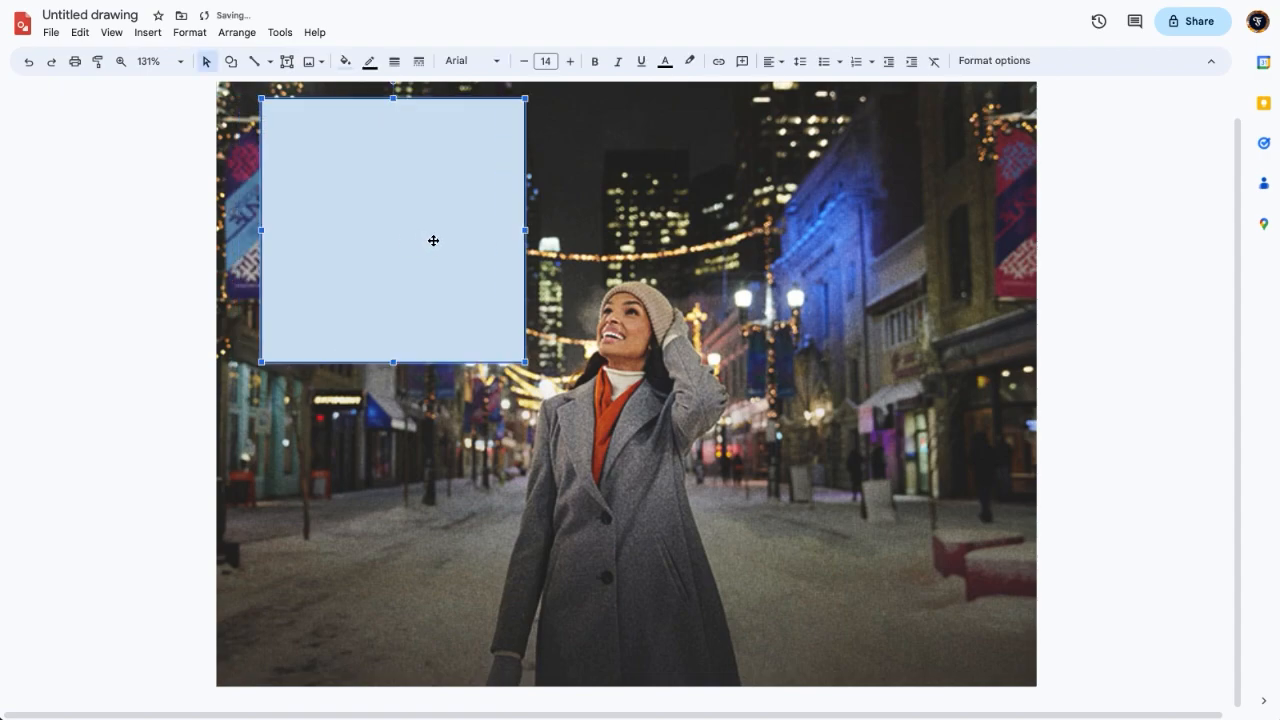
Try a dark magenta fill on the square, and replace it with solid dark red
{"action": "left_click", "coordinate": [346, 63]}
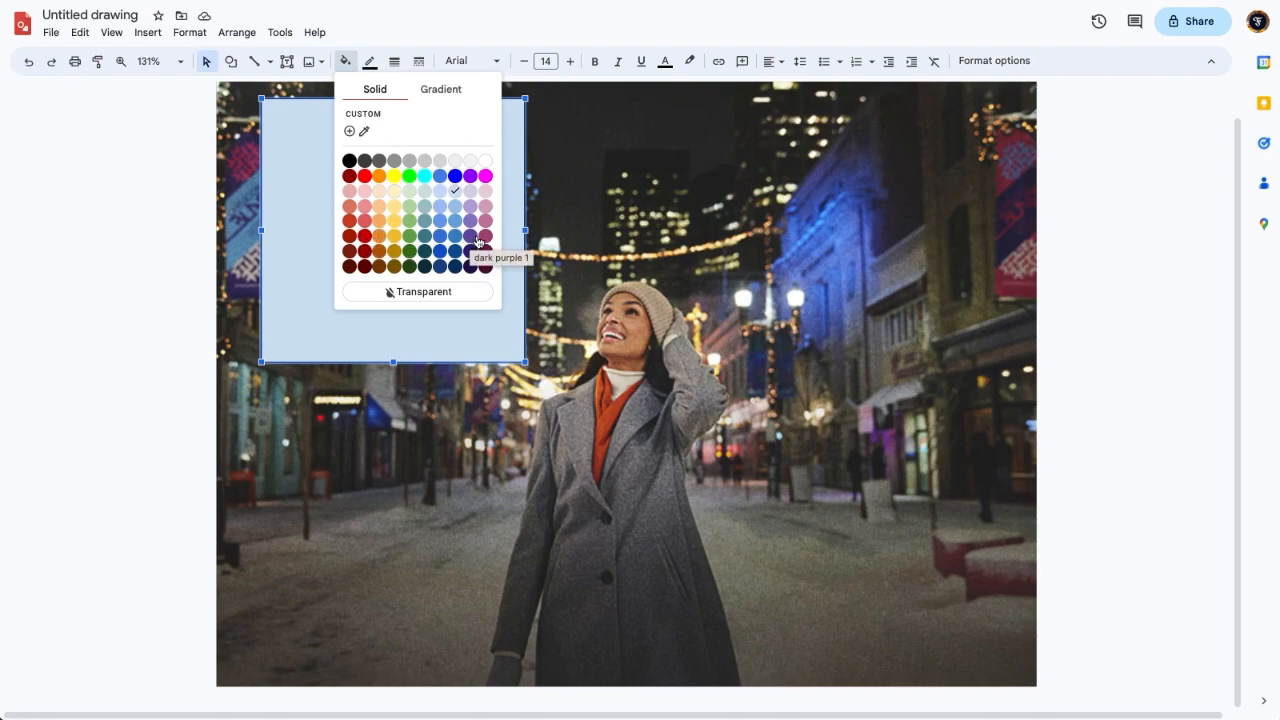
{"action": "left_click", "coordinate": [485, 236]}
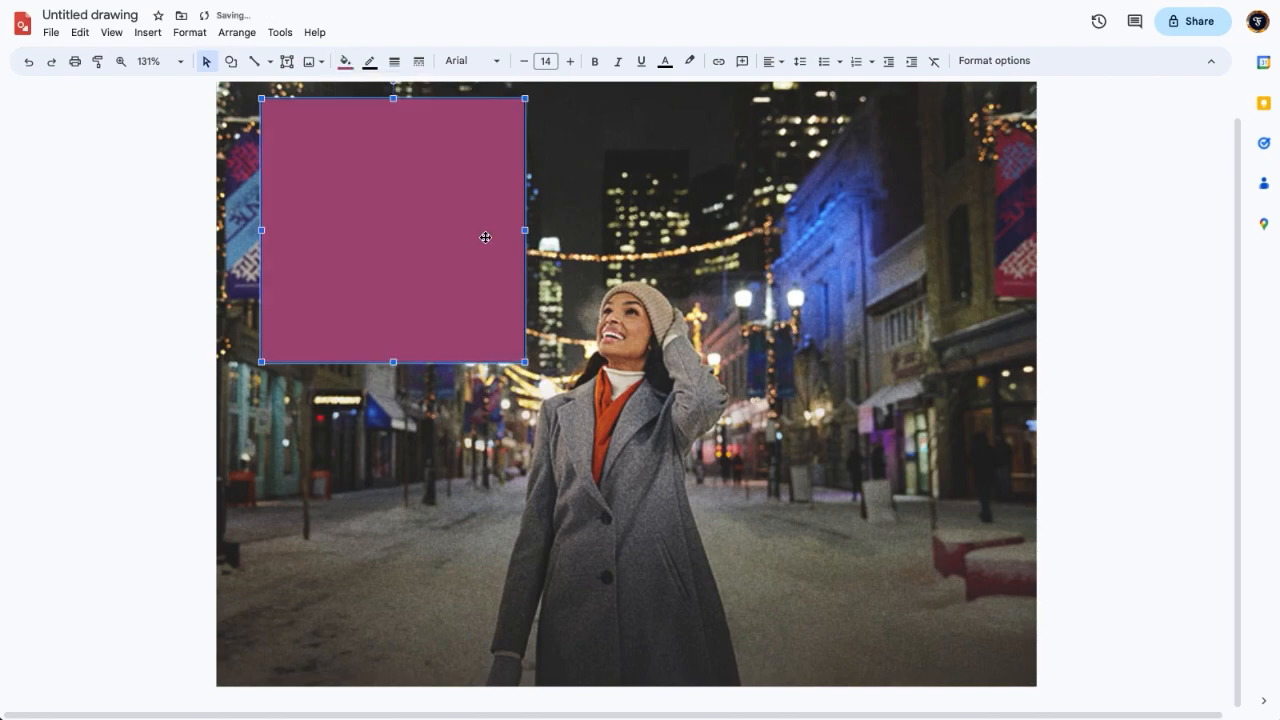
{"action": "left_click", "coordinate": [345, 62]}
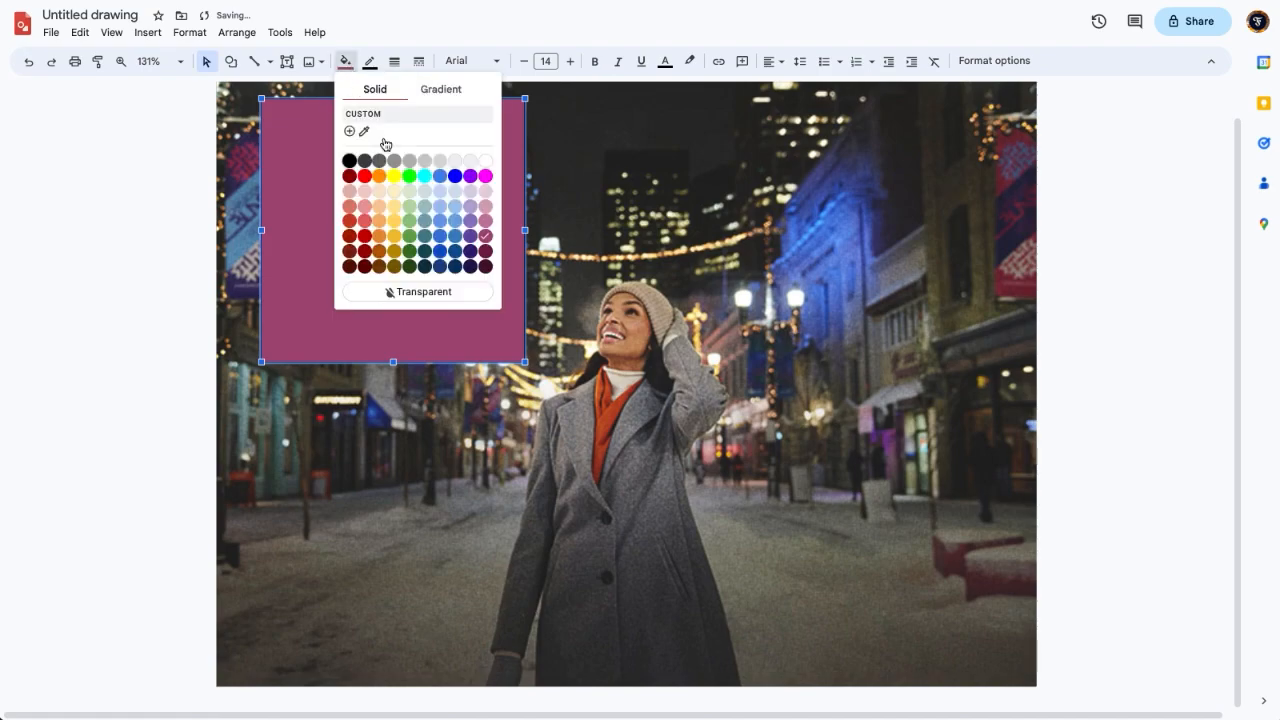
{"action": "left_click", "coordinate": [365, 236]}
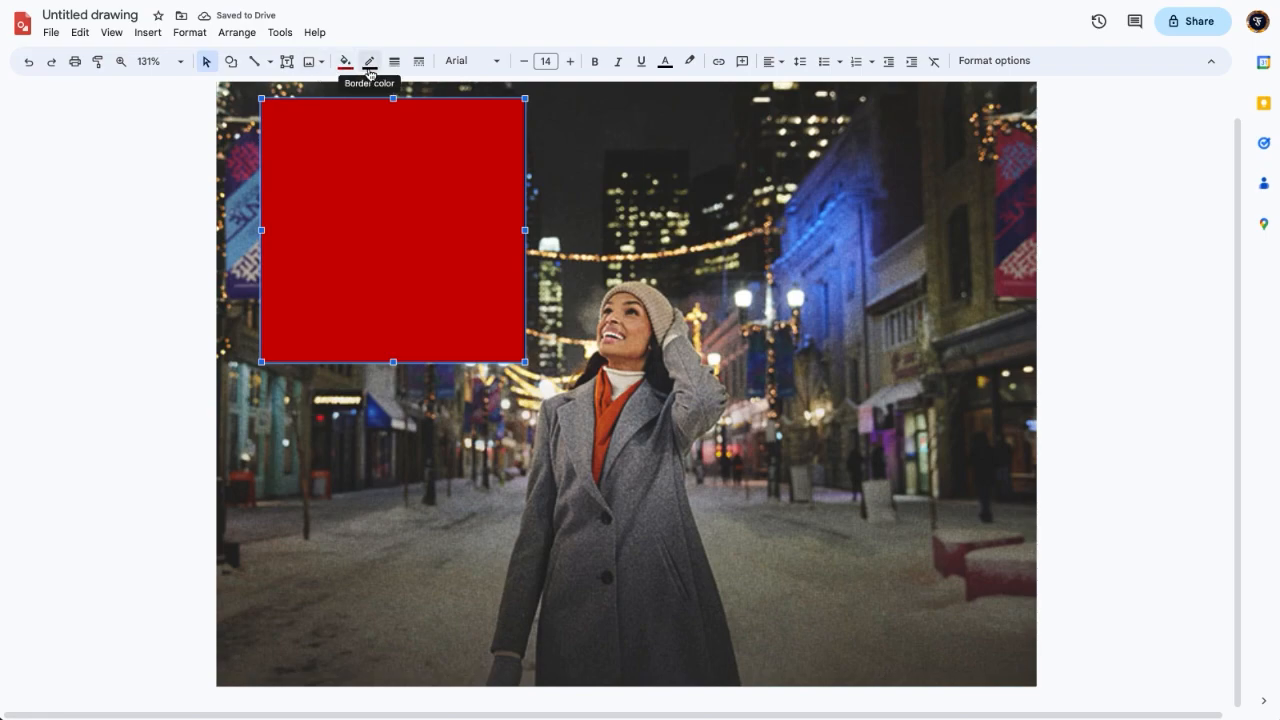
Give the red square a dark gray border with a weight of 8px
{"action": "left_click", "coordinate": [369, 62]}
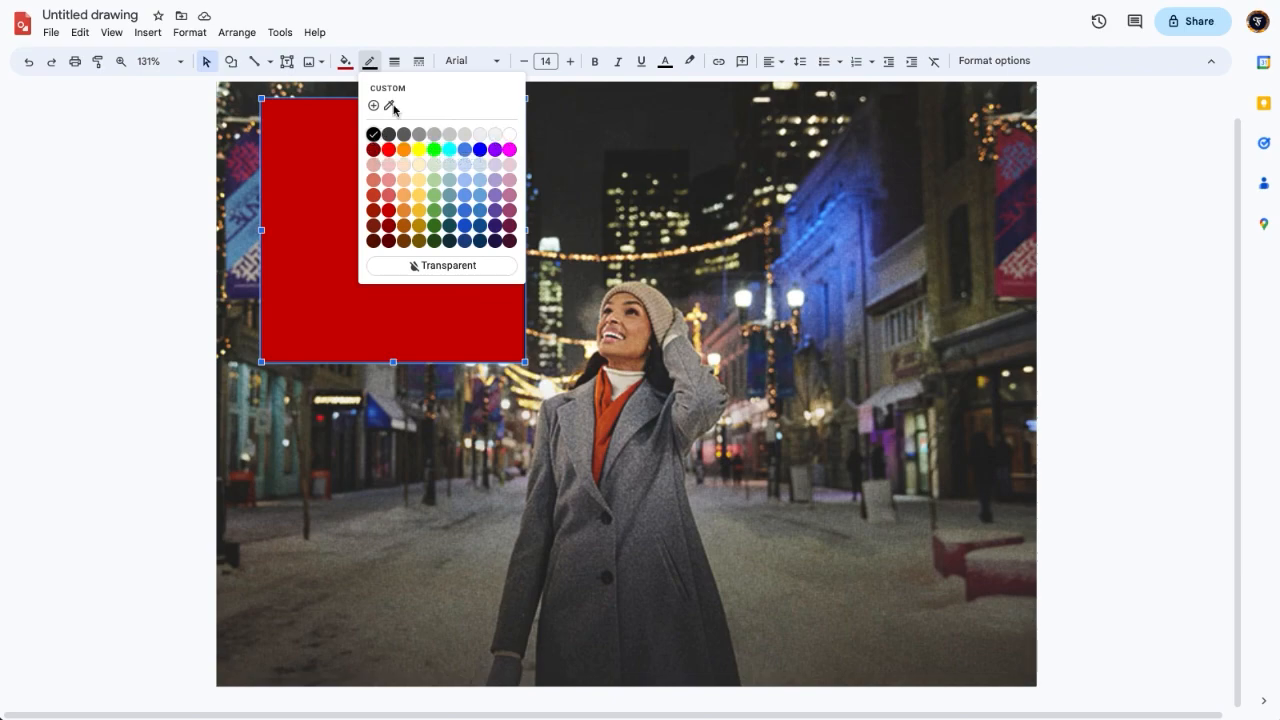
{"action": "left_click", "coordinate": [389, 135]}
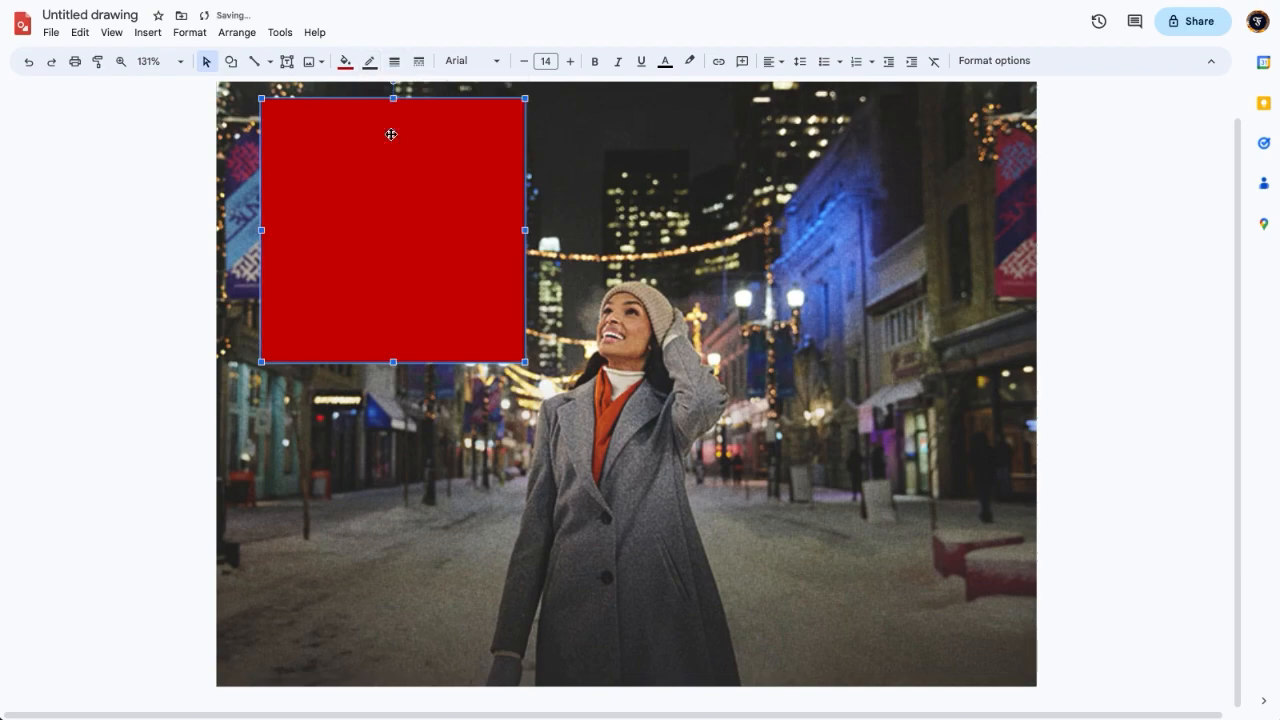
{"action": "left_click", "coordinate": [394, 61]}
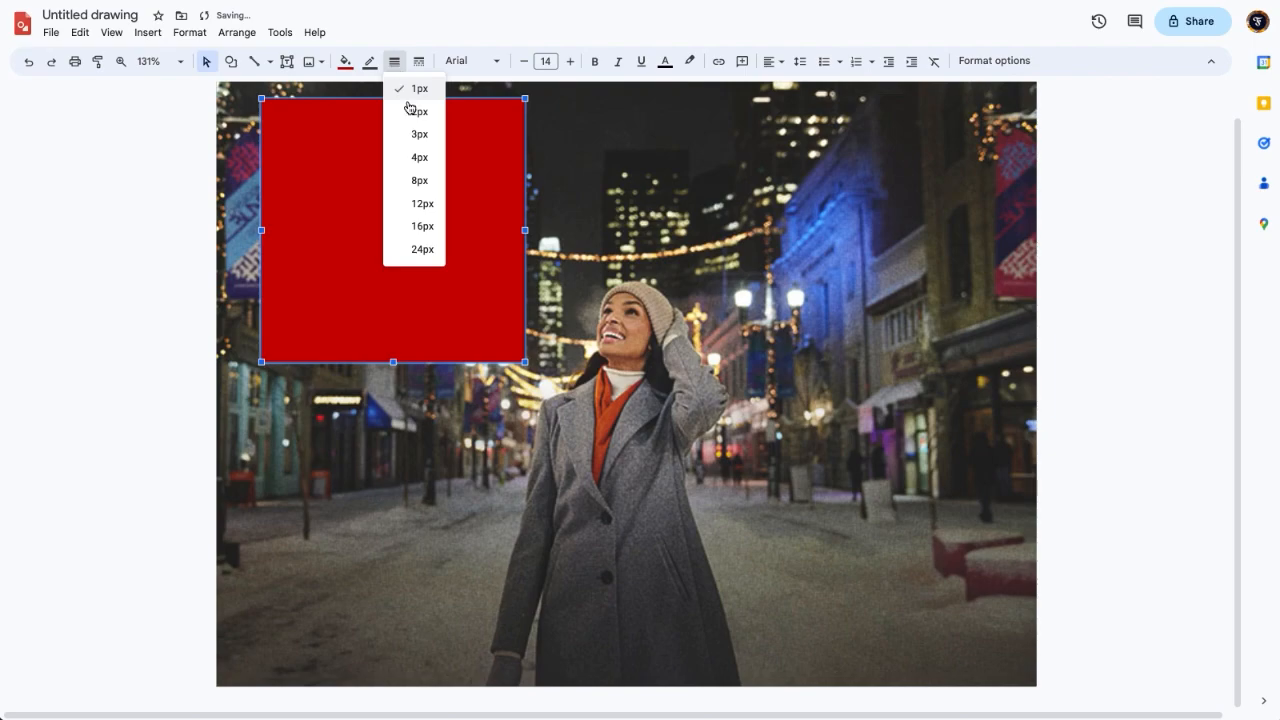
{"action": "left_click", "coordinate": [410, 181]}
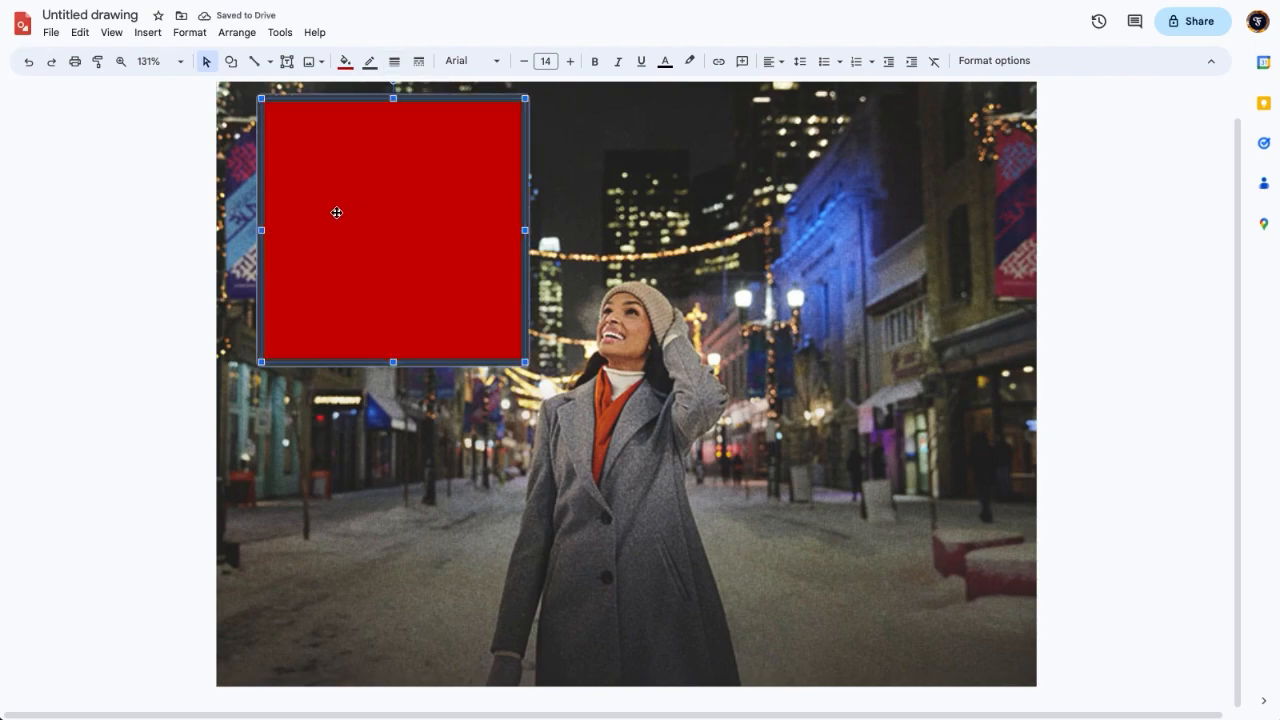
{"action": "left_click", "coordinate": [170, 231]}
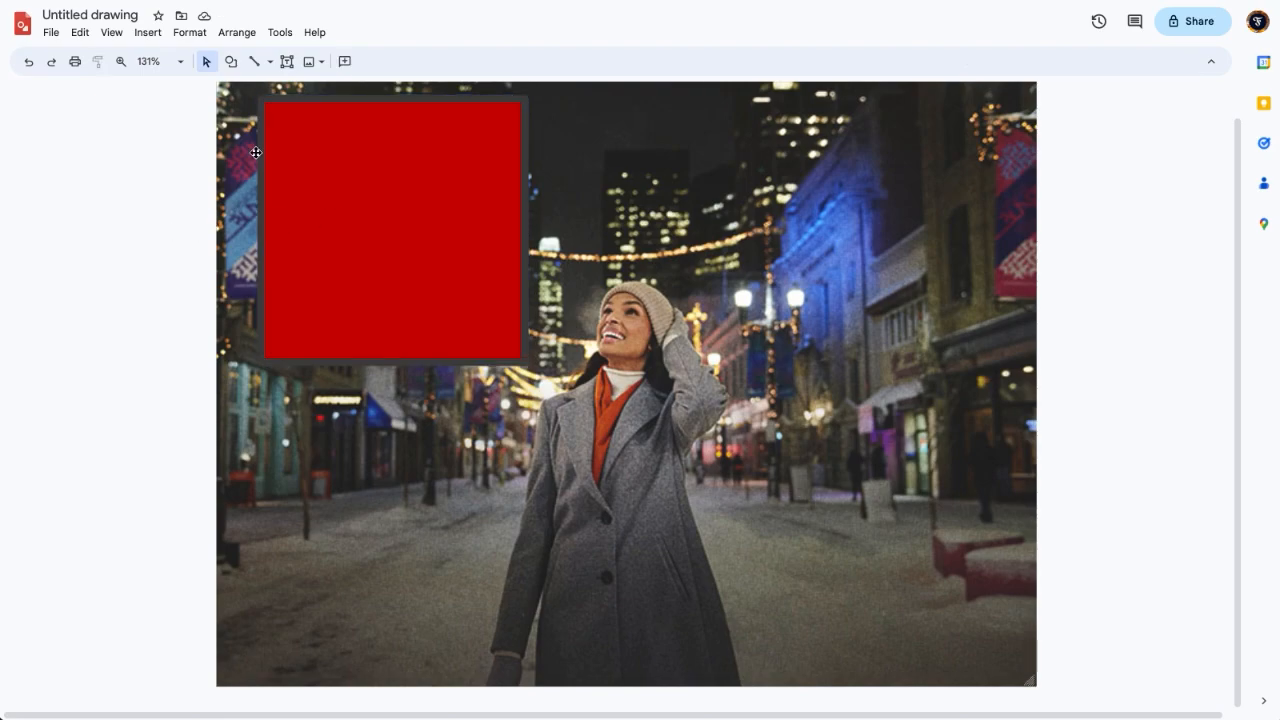
Draw a circle about as large as the red square and move it off the canvas to the left of the photo
{"action": "left_click", "coordinate": [353, 181]}
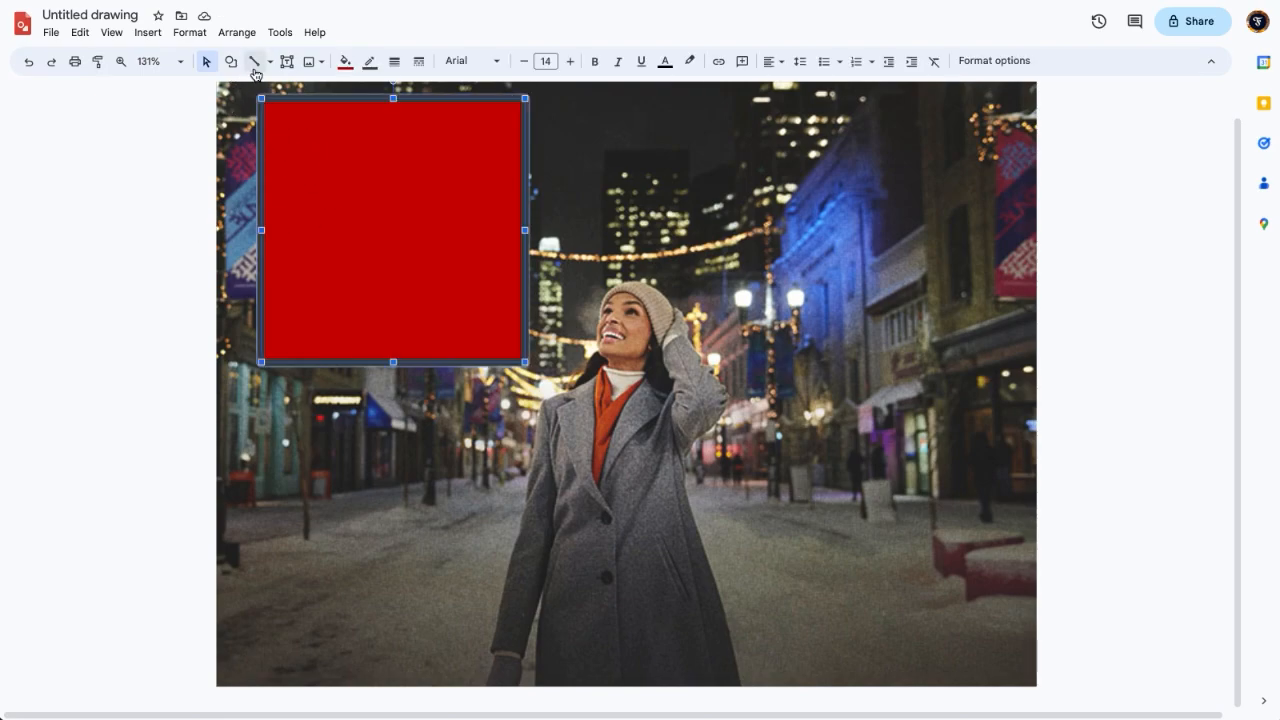
{"action": "left_click", "coordinate": [231, 62]}
{"action": "mouse_move", "coordinate": [268, 92]}
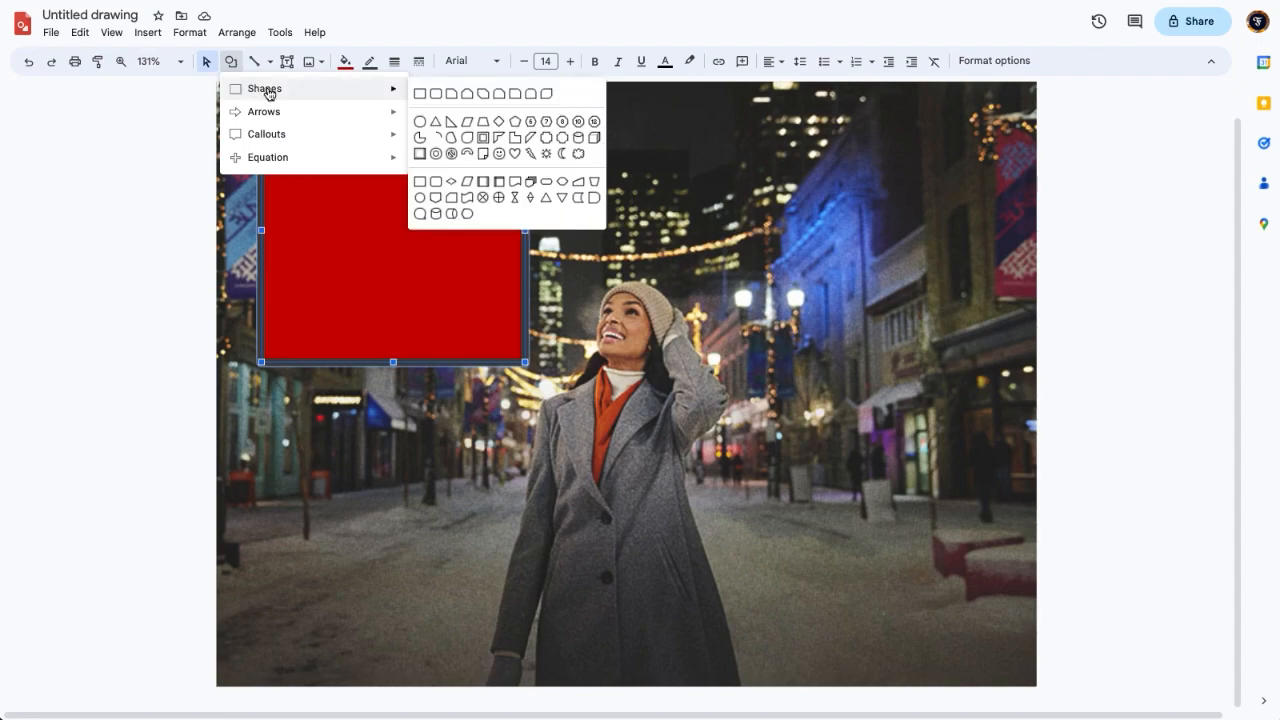
{"action": "left_click", "coordinate": [421, 121]}
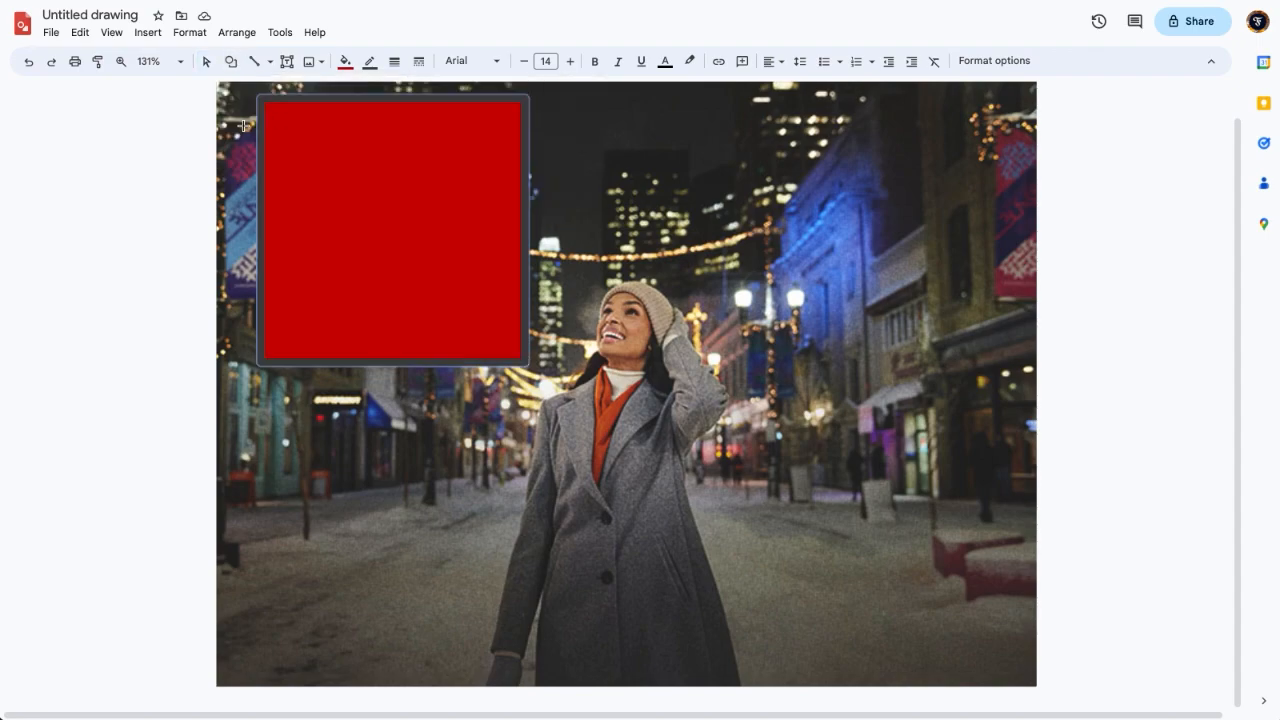
{"action": "left_click_drag", "start_coordinate": [244, 93], "coordinate": [477, 356]}
{"action": "left_click_drag", "start_coordinate": [408, 238], "coordinate": [104, 232]}
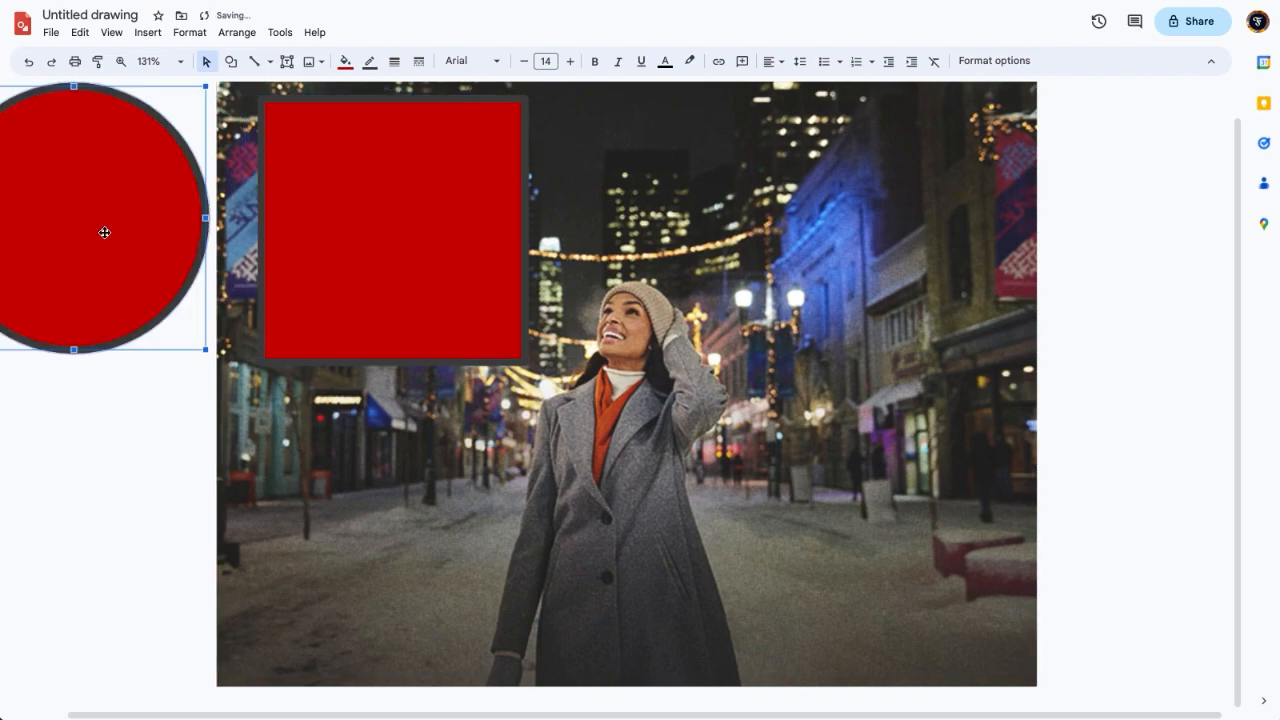
Draw a small rounded square outside the photo, near the circle's lower-right side
{"action": "scroll", "coordinate": [338, 248], "scroll_direction": "left", "scroll_amount": 3}
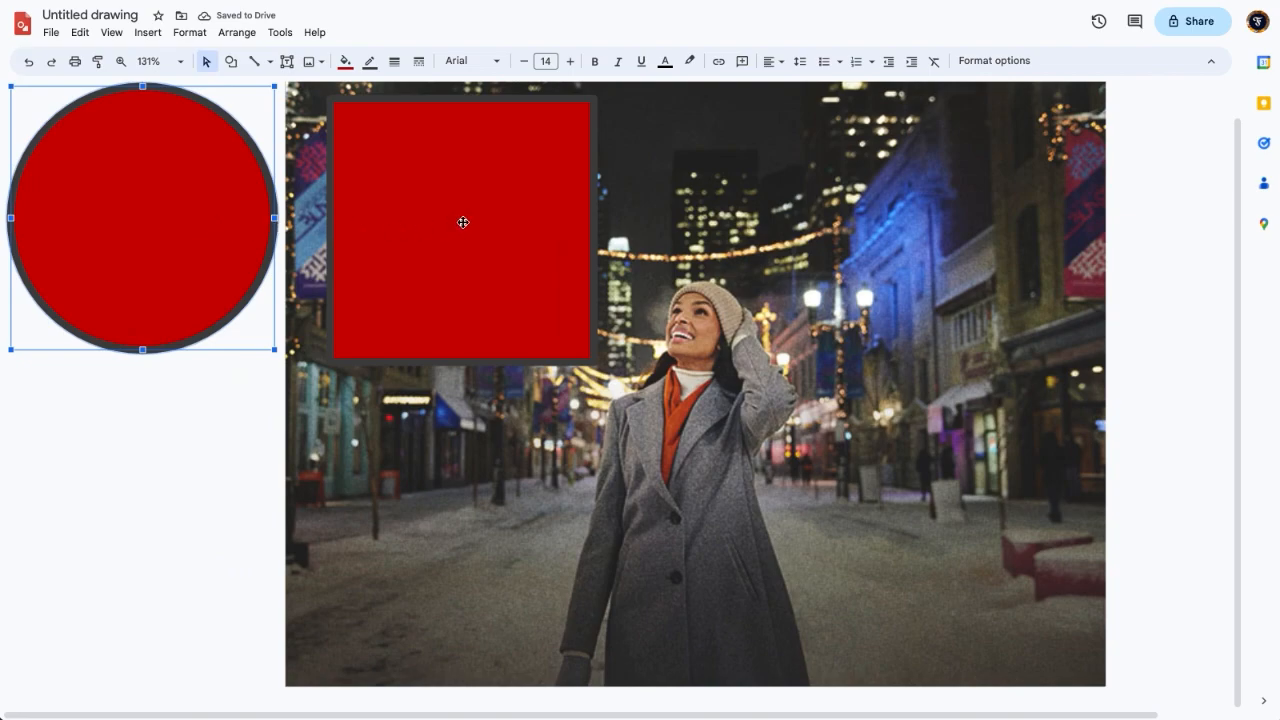
{"action": "left_click", "coordinate": [226, 60]}
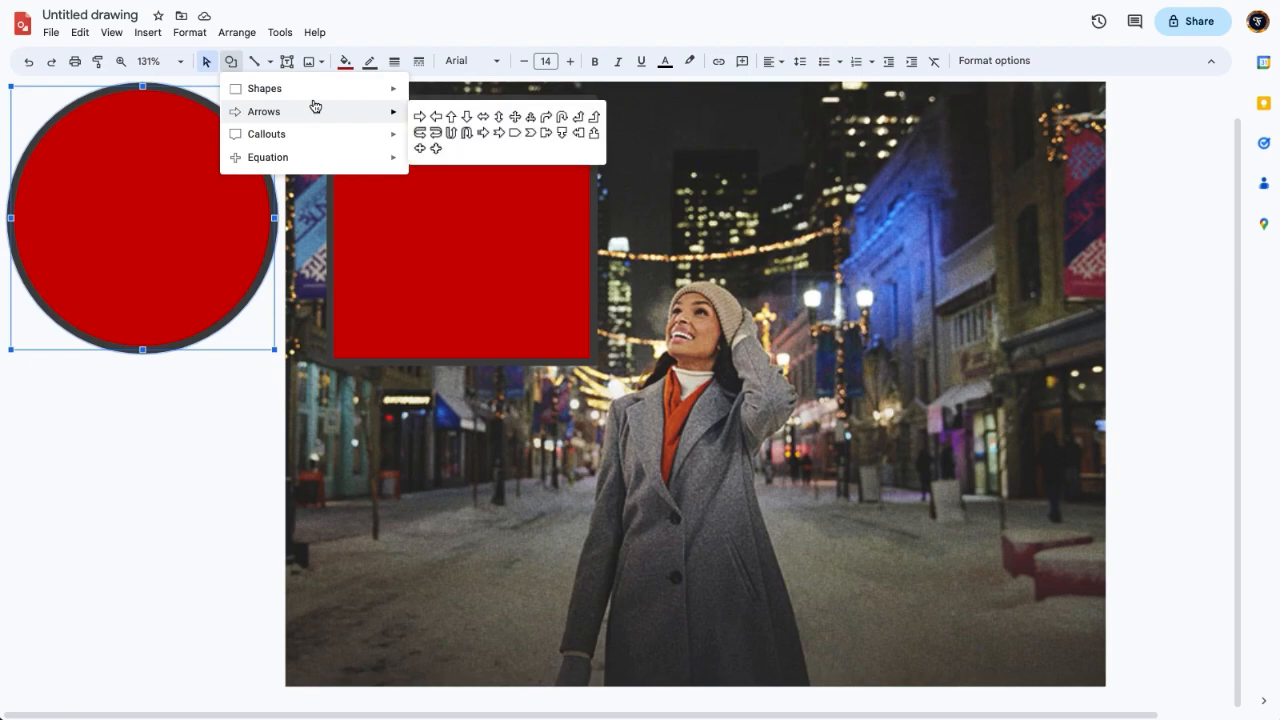
{"action": "mouse_move", "coordinate": [350, 99]}
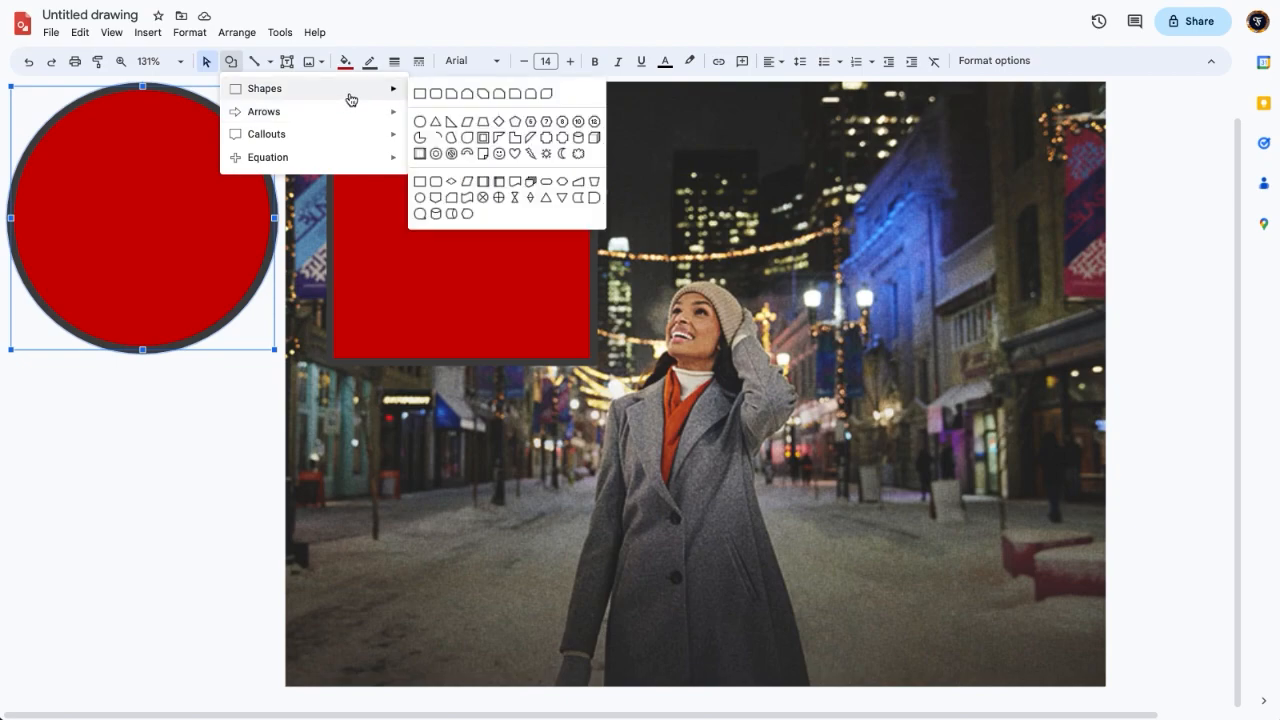
{"action": "left_click", "coordinate": [436, 95]}
{"action": "left_click_drag", "start_coordinate": [202, 430], "coordinate": [253, 378]}
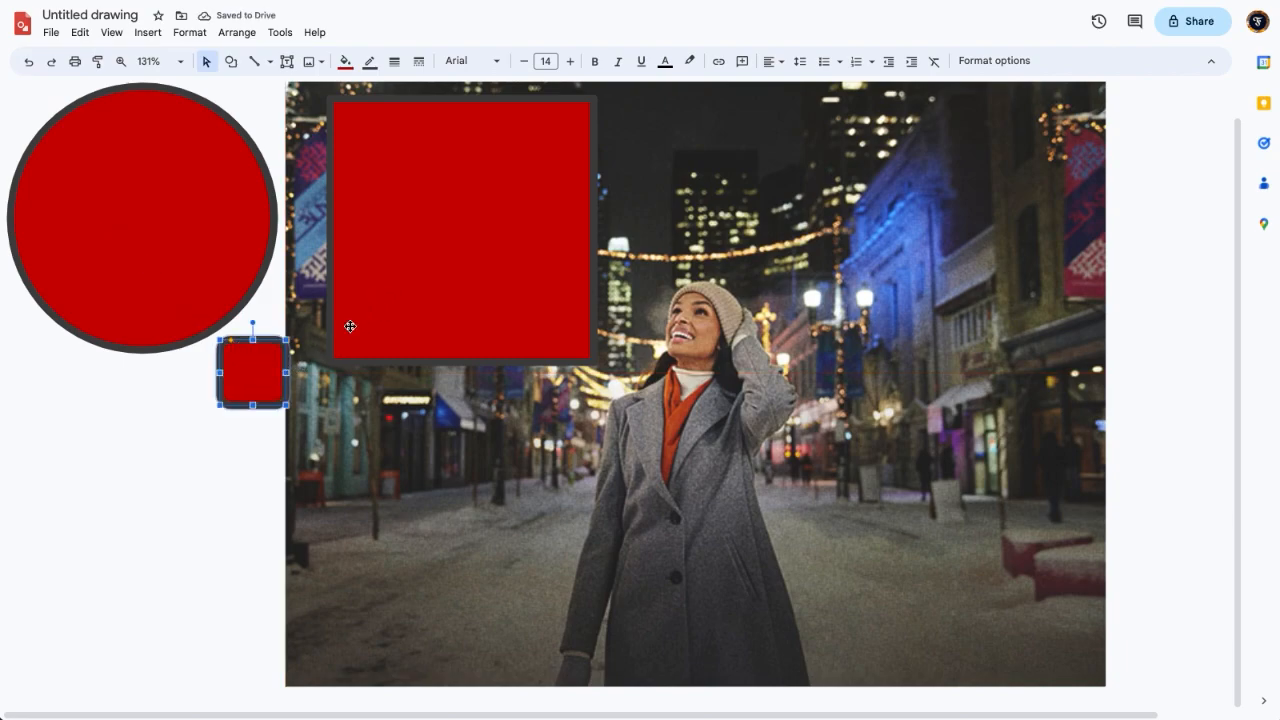
Move the small rounded square down clear of the photo, and shift the large circle slightly downward
{"action": "left_click_drag", "start_coordinate": [258, 376], "coordinate": [199, 480]}
{"action": "left_click", "coordinate": [197, 261]}
{"action": "left_click_drag", "start_coordinate": [197, 261], "coordinate": [193, 294]}
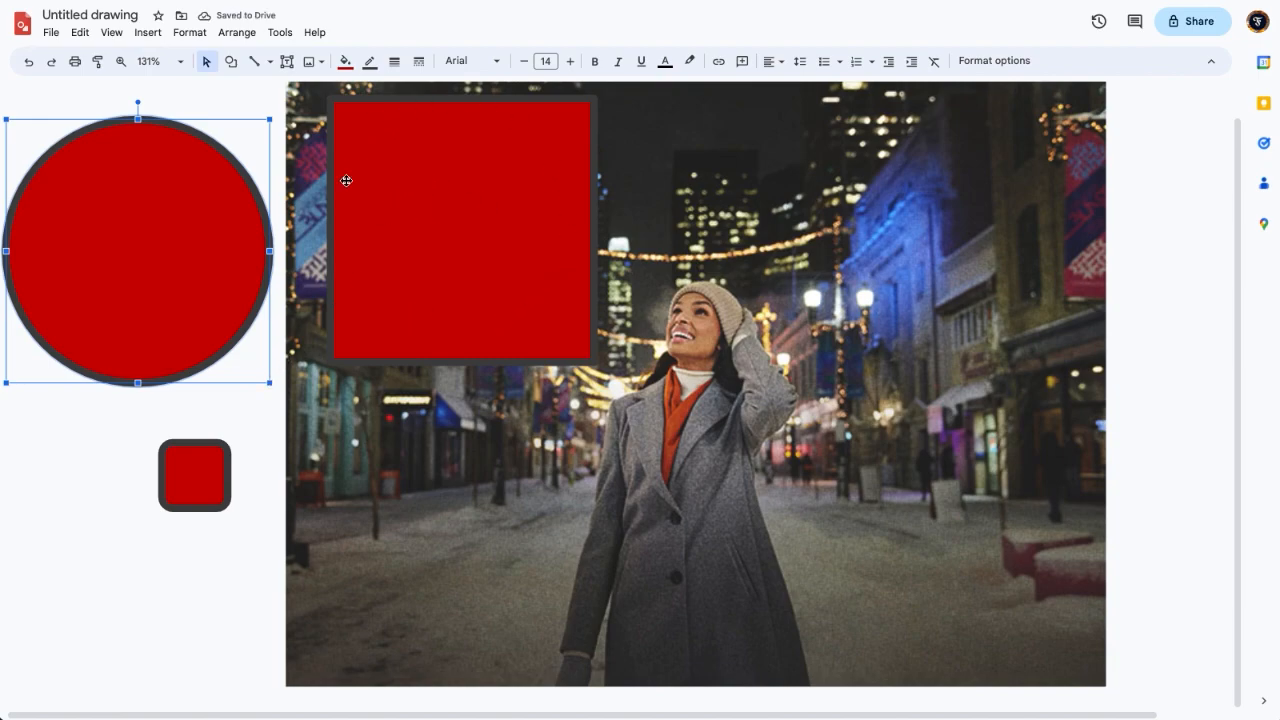
{"action": "left_click", "coordinate": [217, 605]}
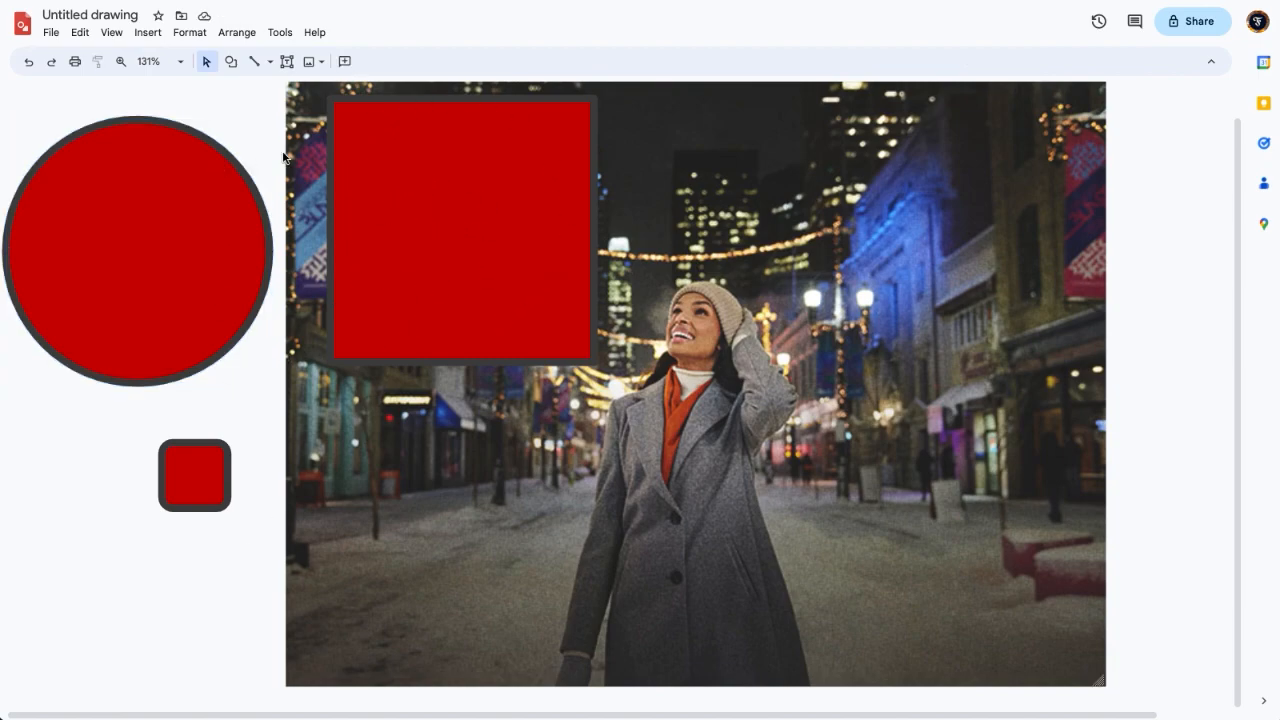
Download the drawing as a JPEG image (.jpg)
{"action": "left_click", "coordinate": [50, 34]}
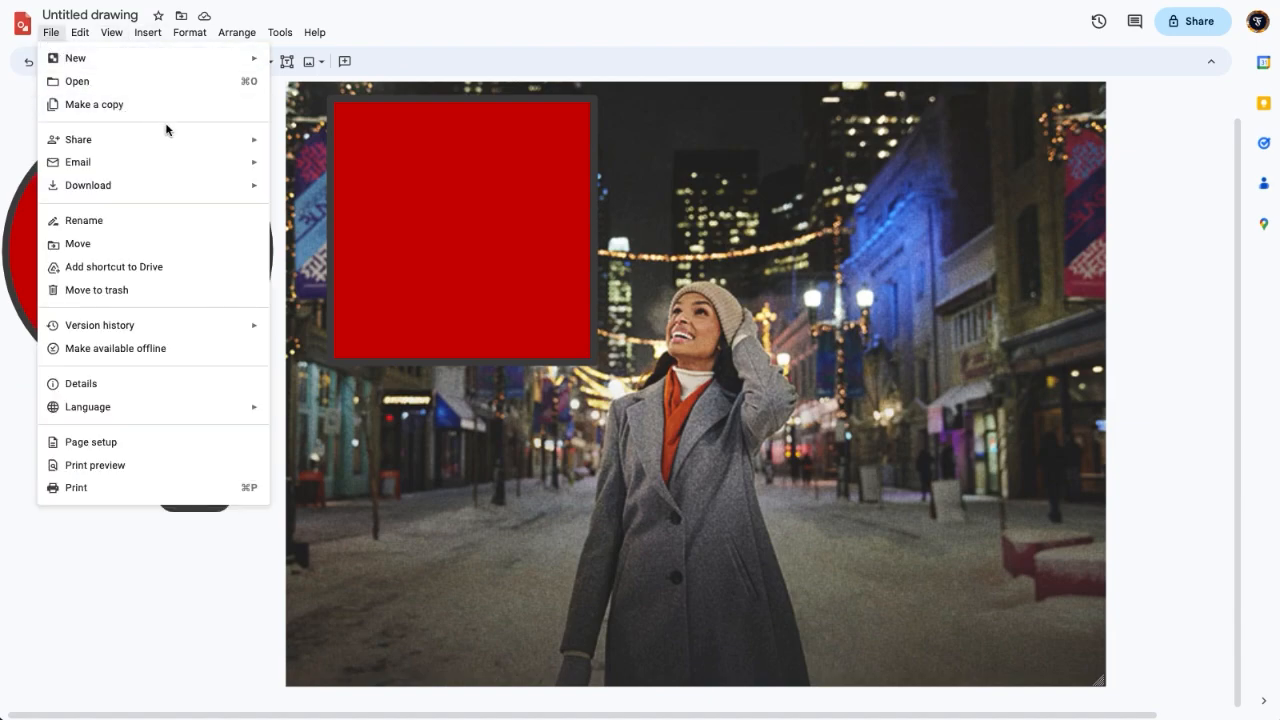
{"action": "mouse_move", "coordinate": [251, 183]}
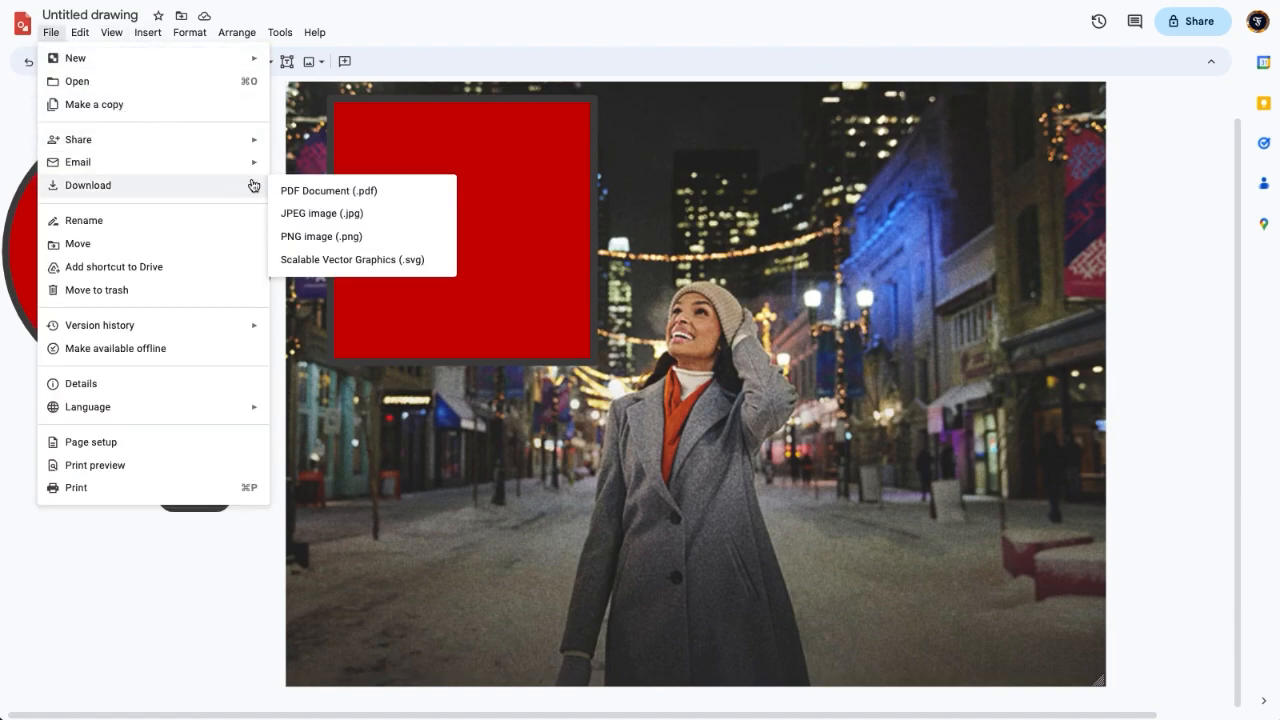
{"action": "left_click", "coordinate": [322, 215]}
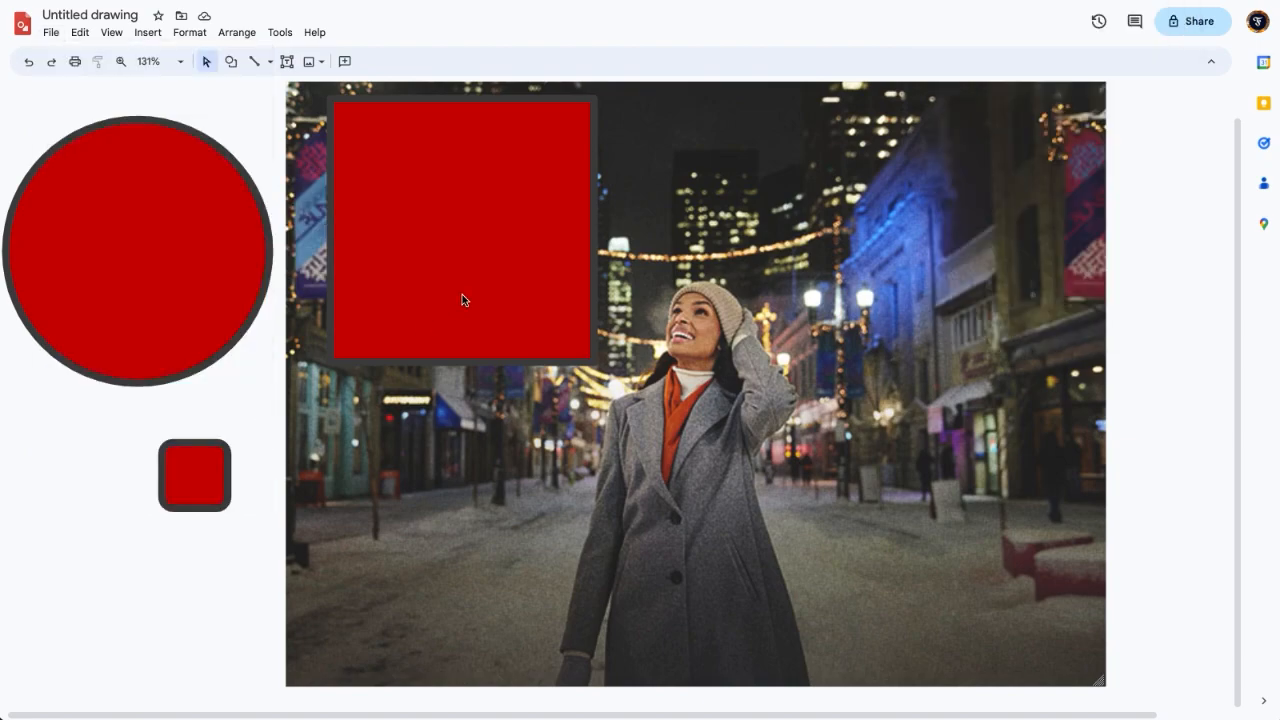
Shrink the red square on the photo proportionally around its centre
{"action": "left_click", "coordinate": [447, 218]}
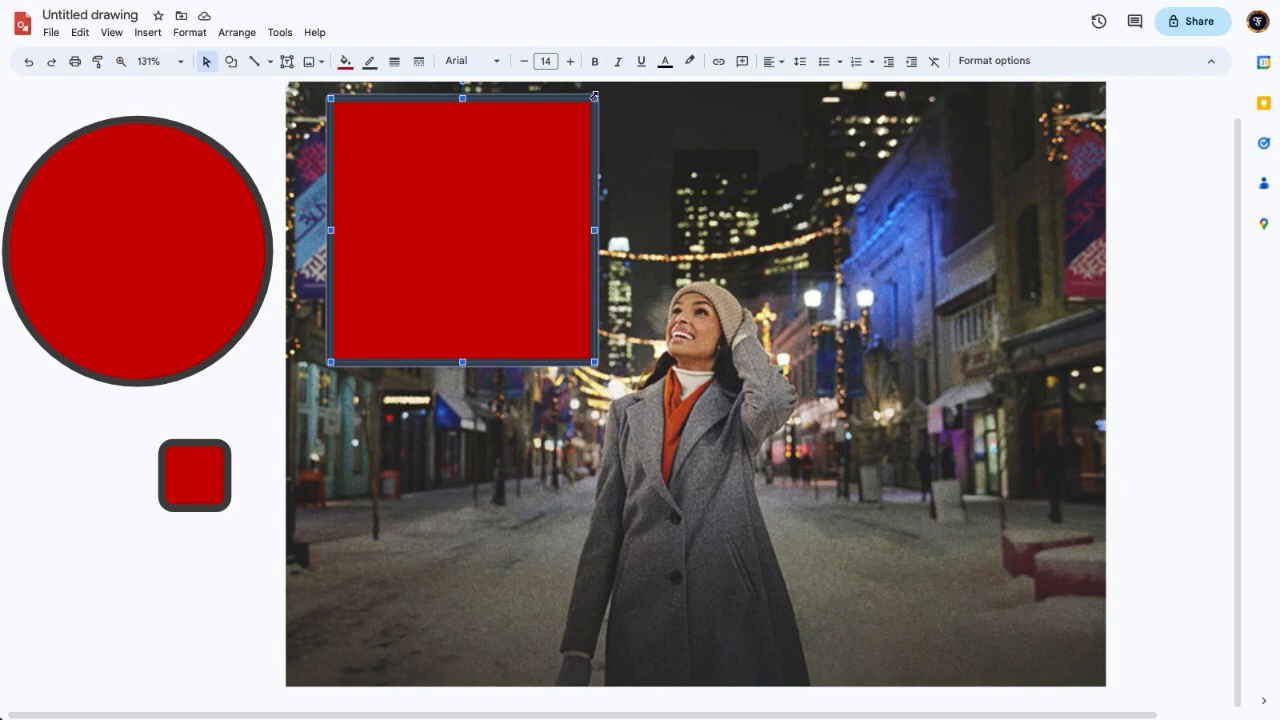
{"action": "left_click_drag", "start_coordinate": [594, 96], "coordinate": [563, 126]}
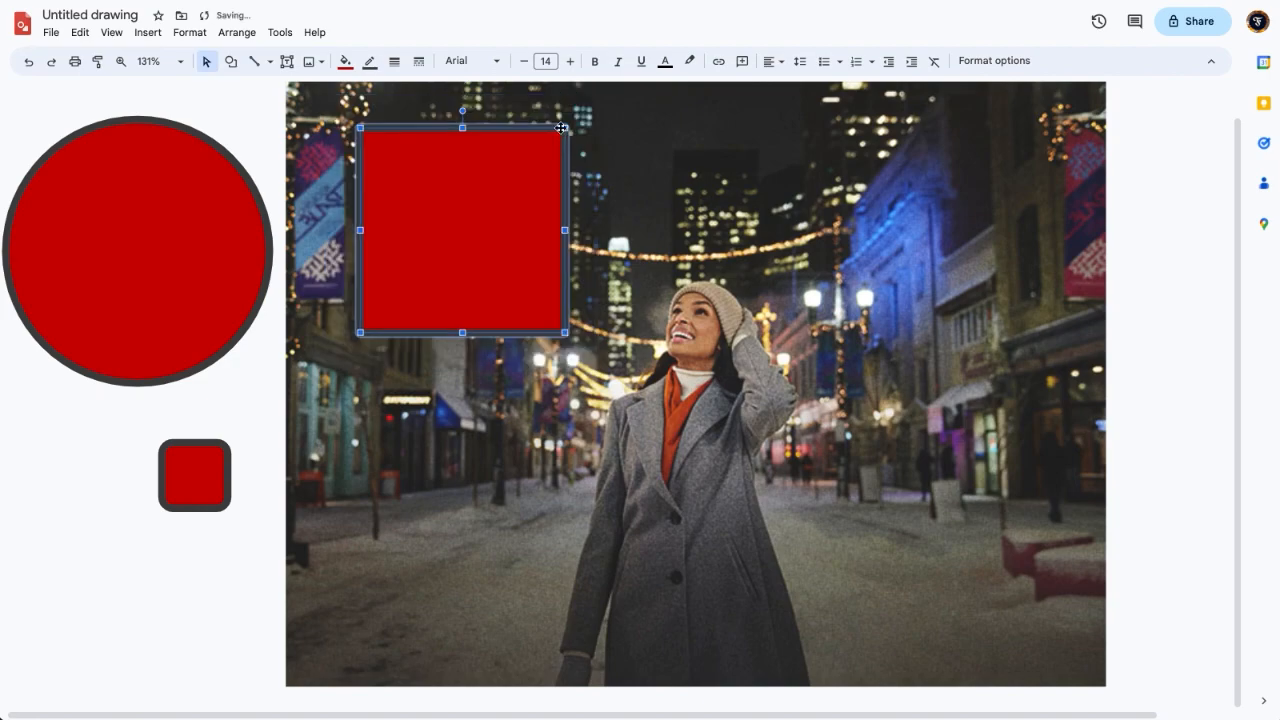
{"action": "left_click", "coordinate": [226, 121]}
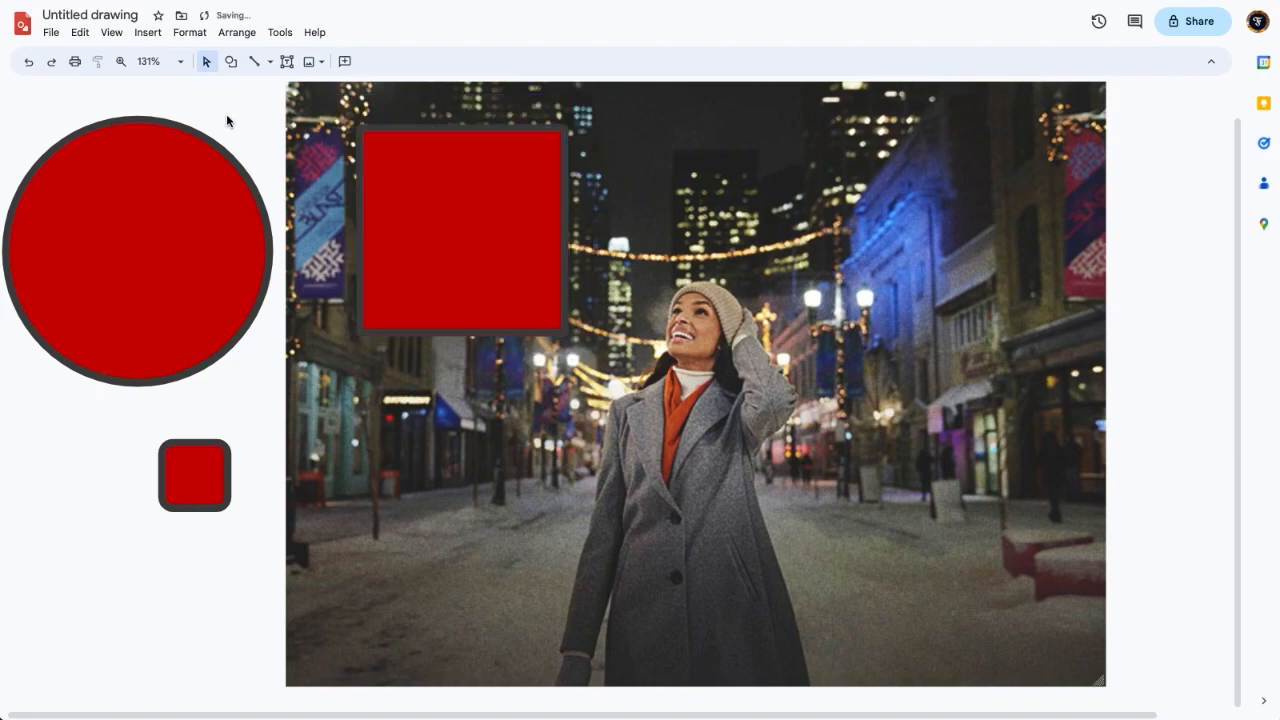
Download the drawing with the reduced red square as a JPEG image (.jpg)
{"action": "left_click", "coordinate": [45, 35]}
{"action": "mouse_move", "coordinate": [240, 188]}
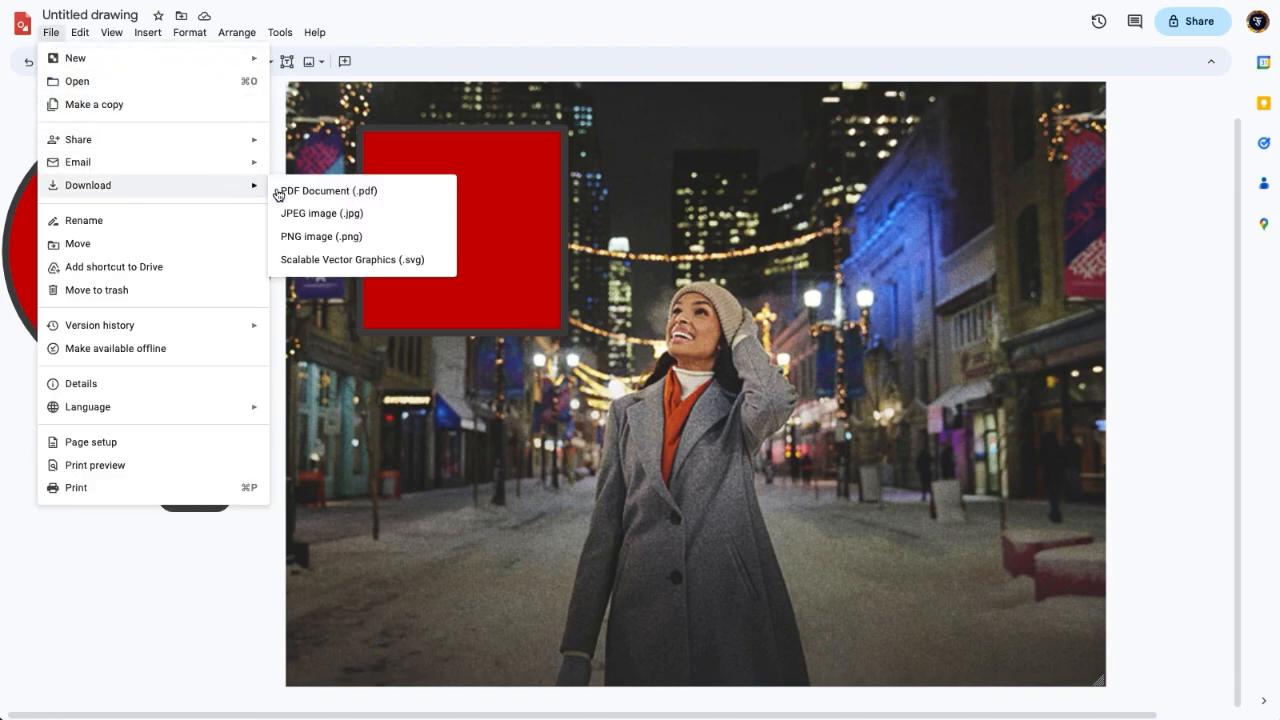
{"action": "left_click", "coordinate": [317, 217]}
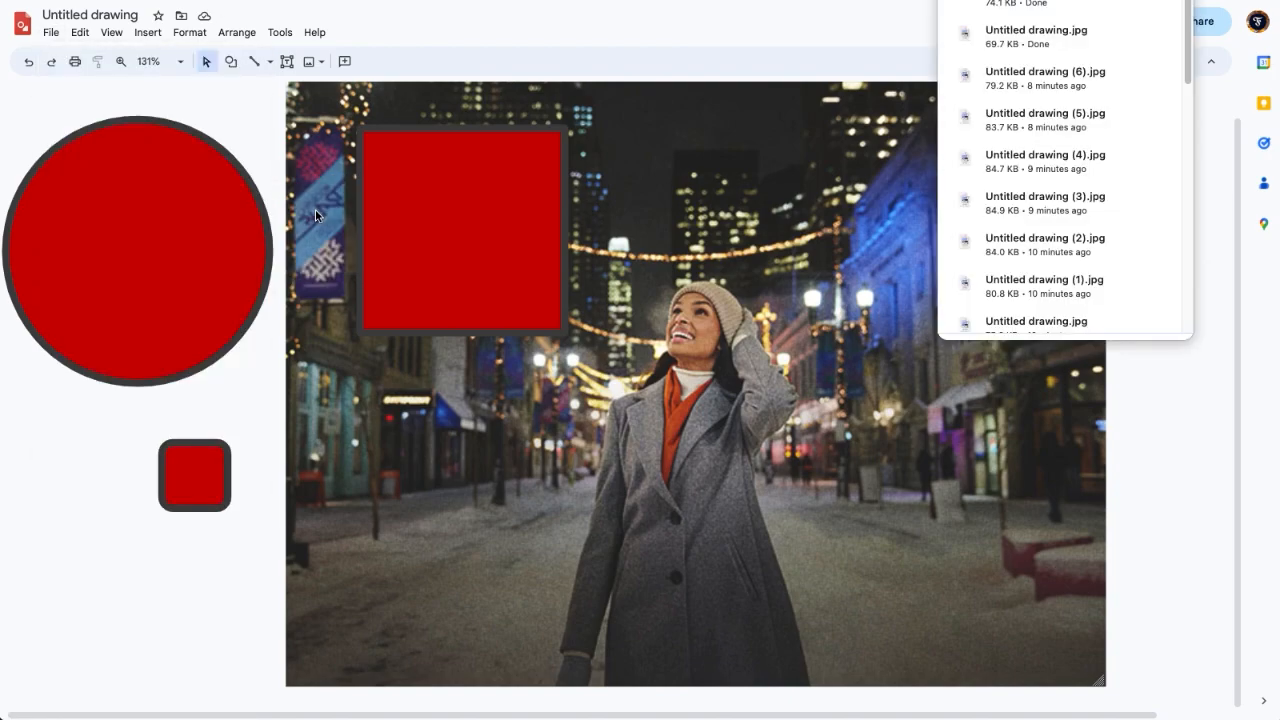
Shrink the red square on the photo to about three quarters of its size around its centre, and download the drawing as a JPEG image
{"action": "left_click", "coordinate": [512, 188]}
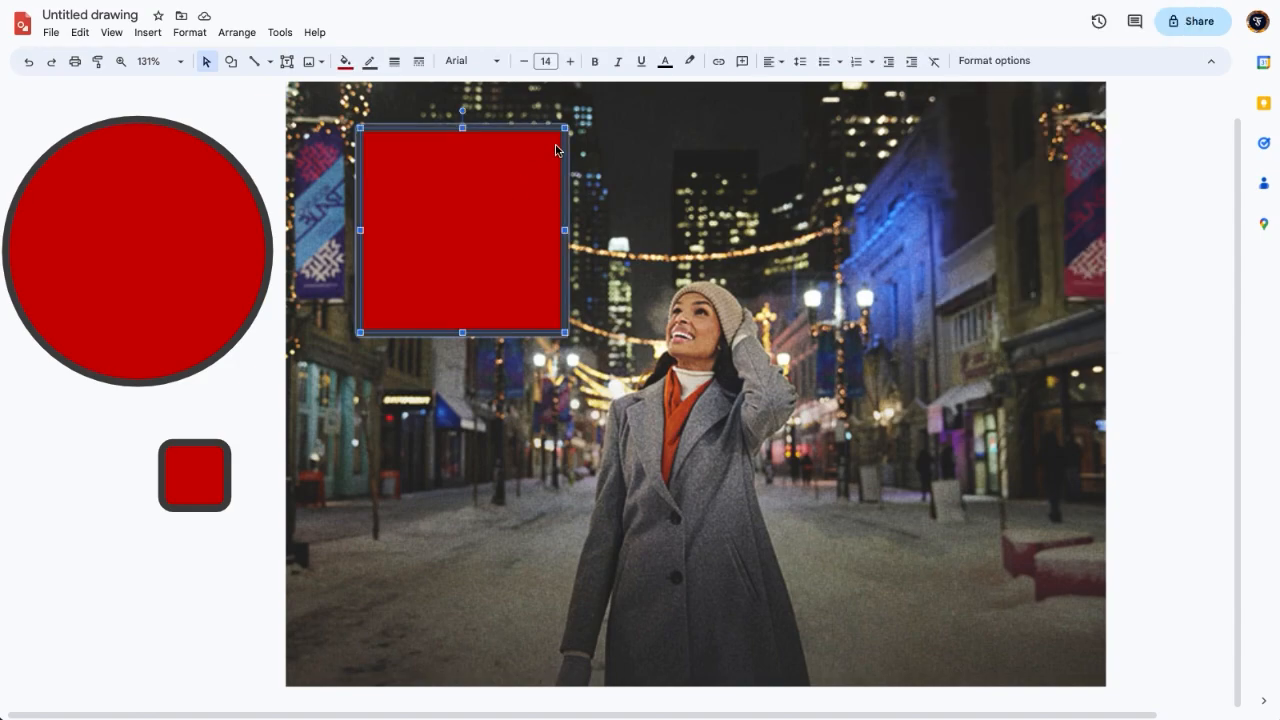
{"action": "left_click_drag", "start_coordinate": [566, 126], "coordinate": [516, 151]}
{"action": "left_click", "coordinate": [236, 117]}
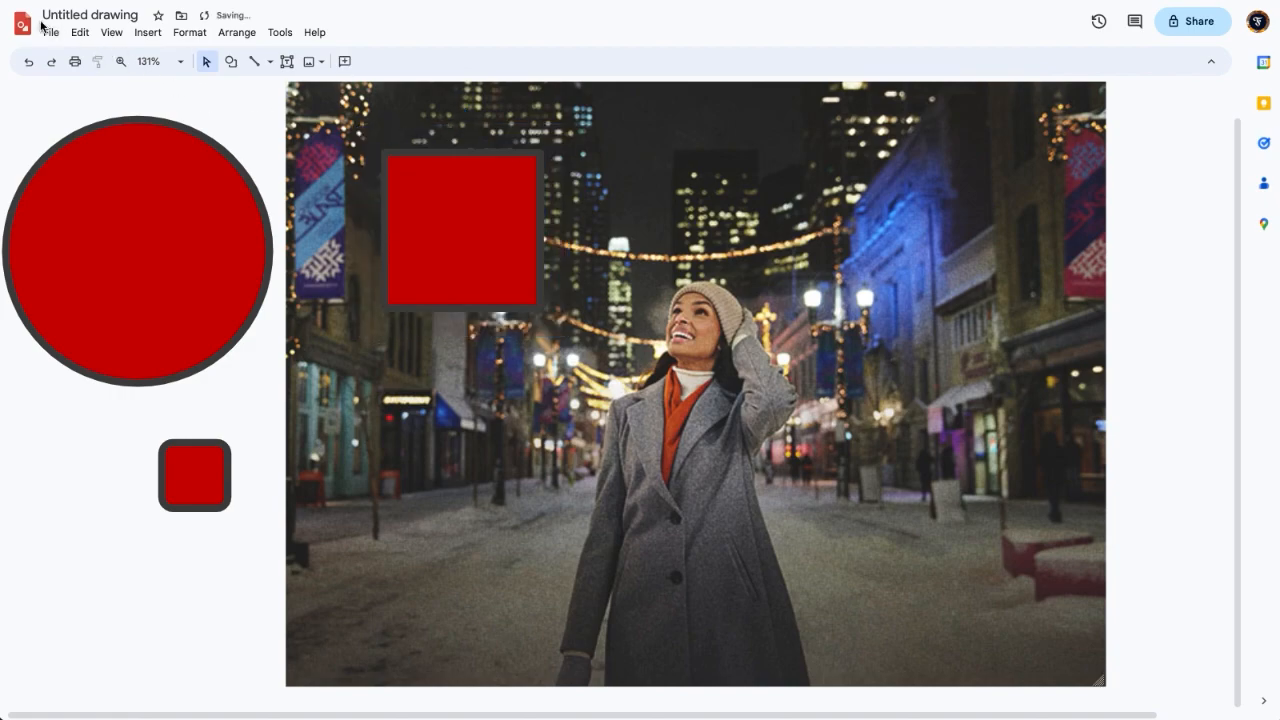
{"action": "left_click", "coordinate": [50, 32]}
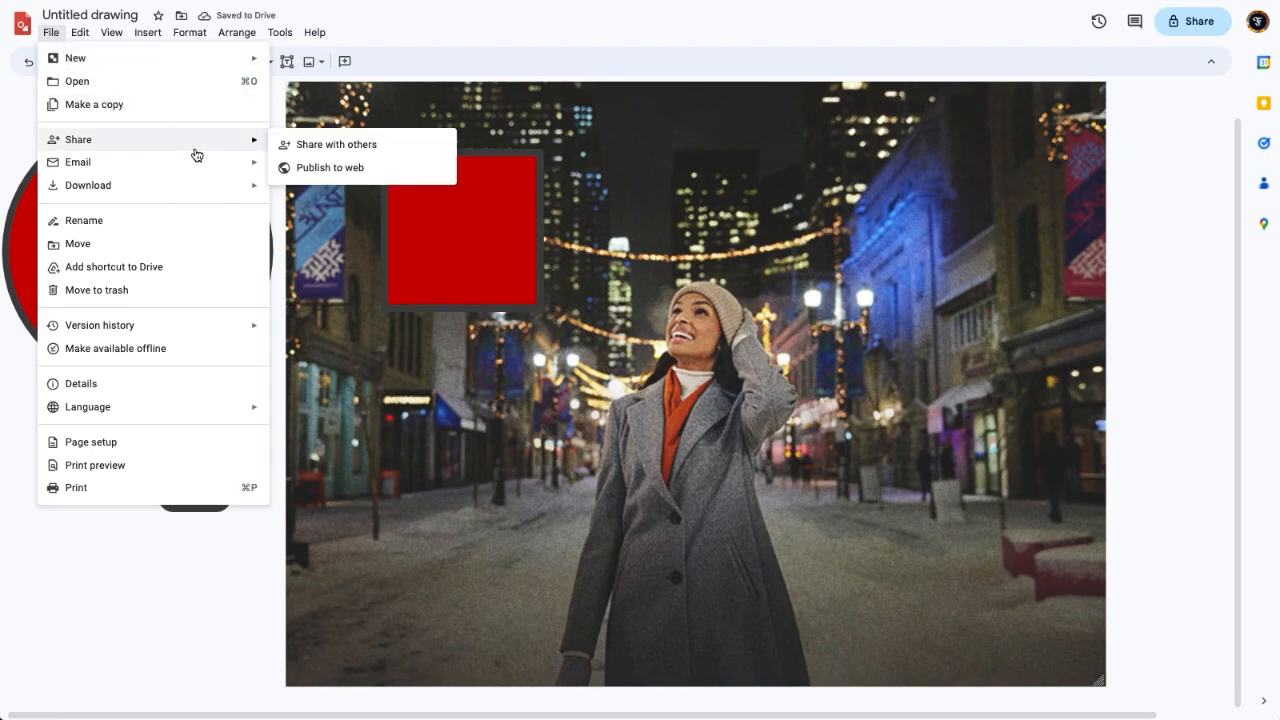
{"action": "mouse_move", "coordinate": [254, 185]}
{"action": "left_click", "coordinate": [306, 214]}
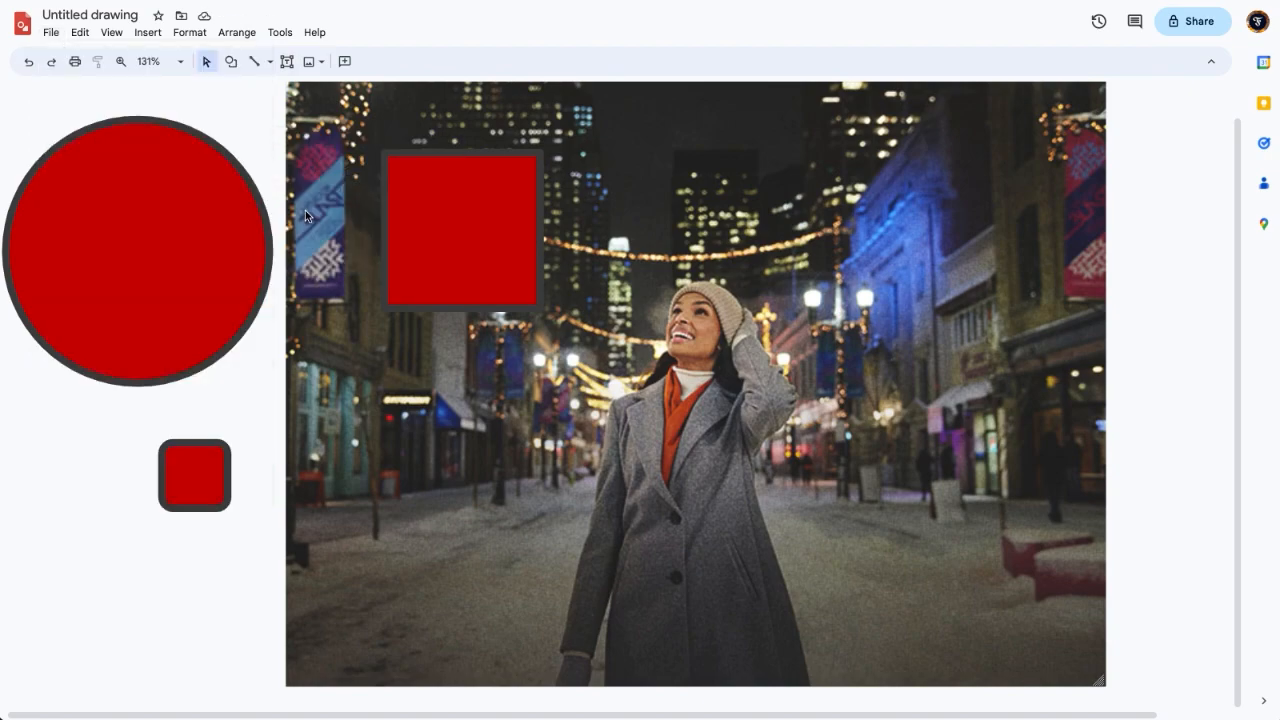
Reduce the photo's red square by about another quarter, keeping its centre and proportions, and download this version as a JPEG image
{"action": "left_click", "coordinate": [500, 208]}
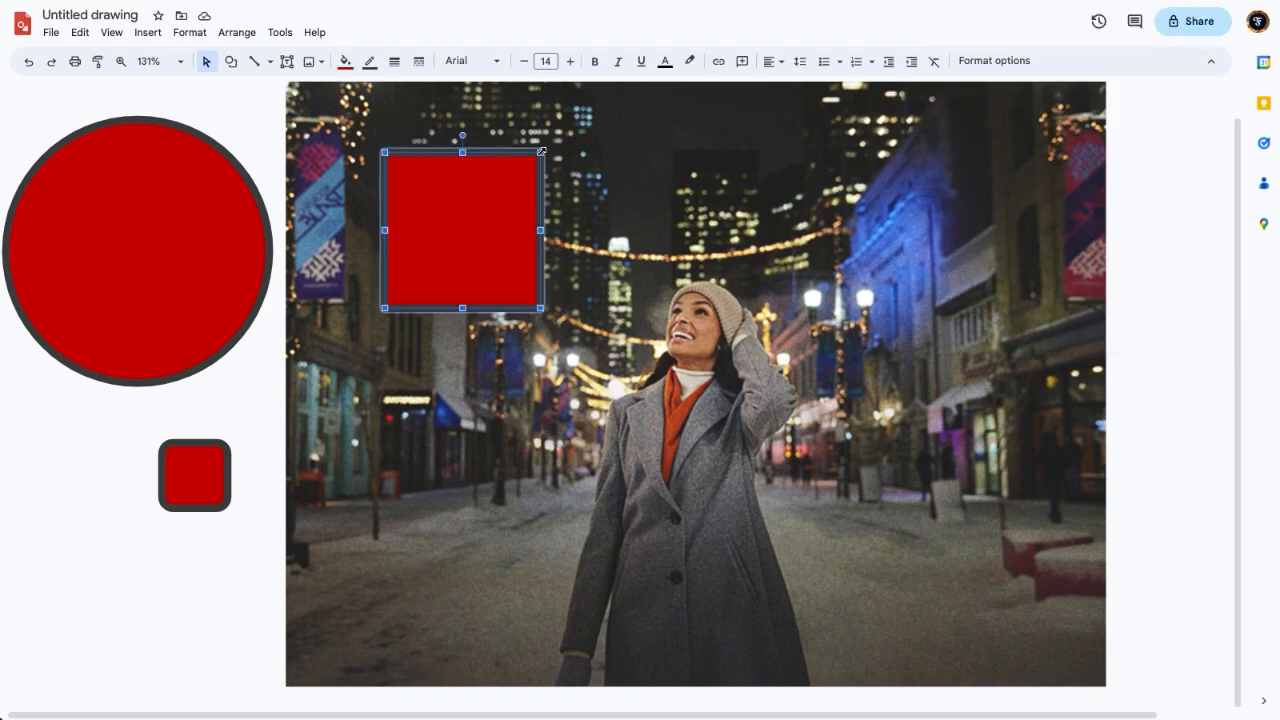
{"action": "left_click_drag", "start_coordinate": [541, 151], "coordinate": [504, 174]}
{"action": "left_click", "coordinate": [206, 104]}
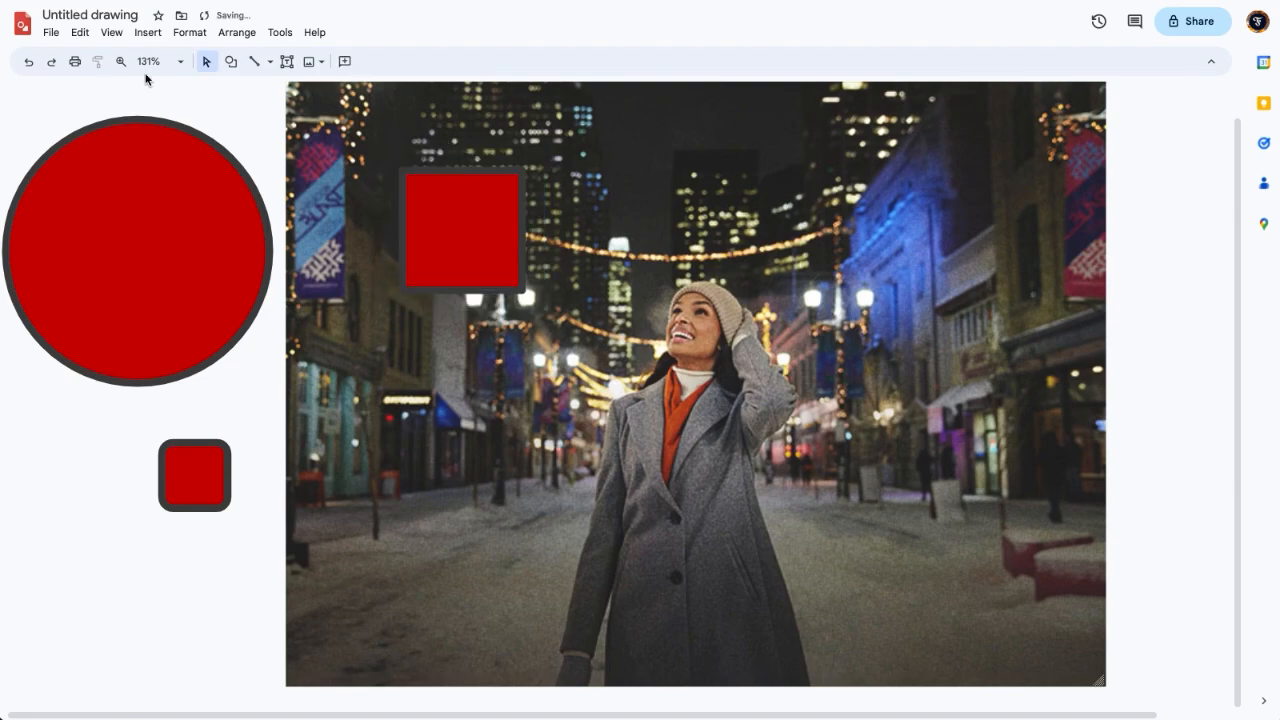
{"action": "left_click", "coordinate": [50, 32]}
{"action": "mouse_move", "coordinate": [228, 194]}
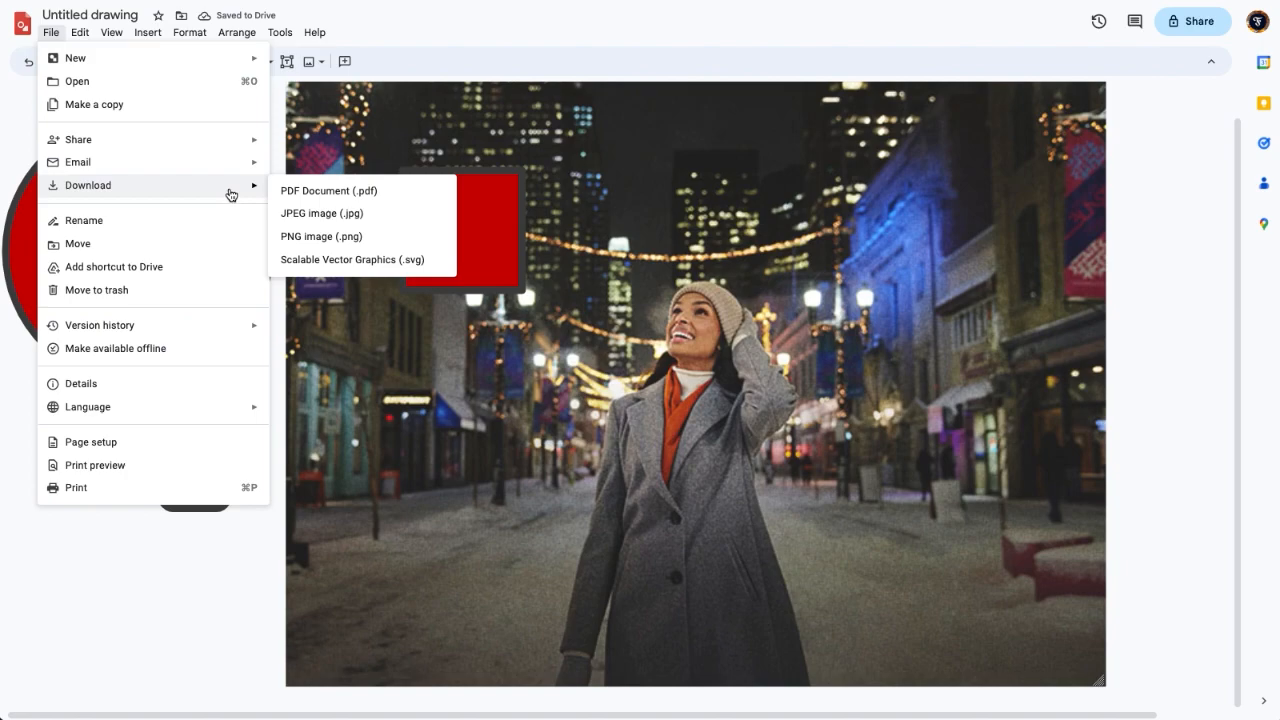
{"action": "left_click", "coordinate": [300, 212]}
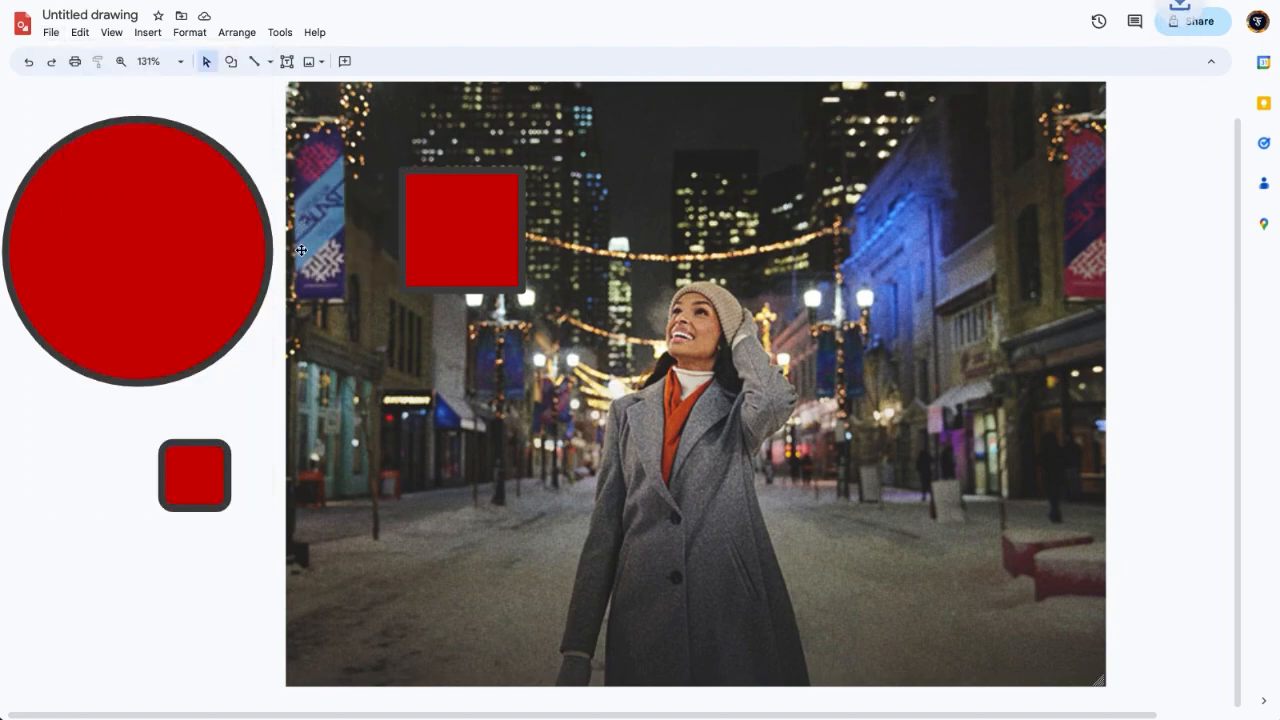
Centre the small rounded square over the red square on the photo, and move the plain square off the canvas below the circle
{"action": "left_click", "coordinate": [200, 478]}
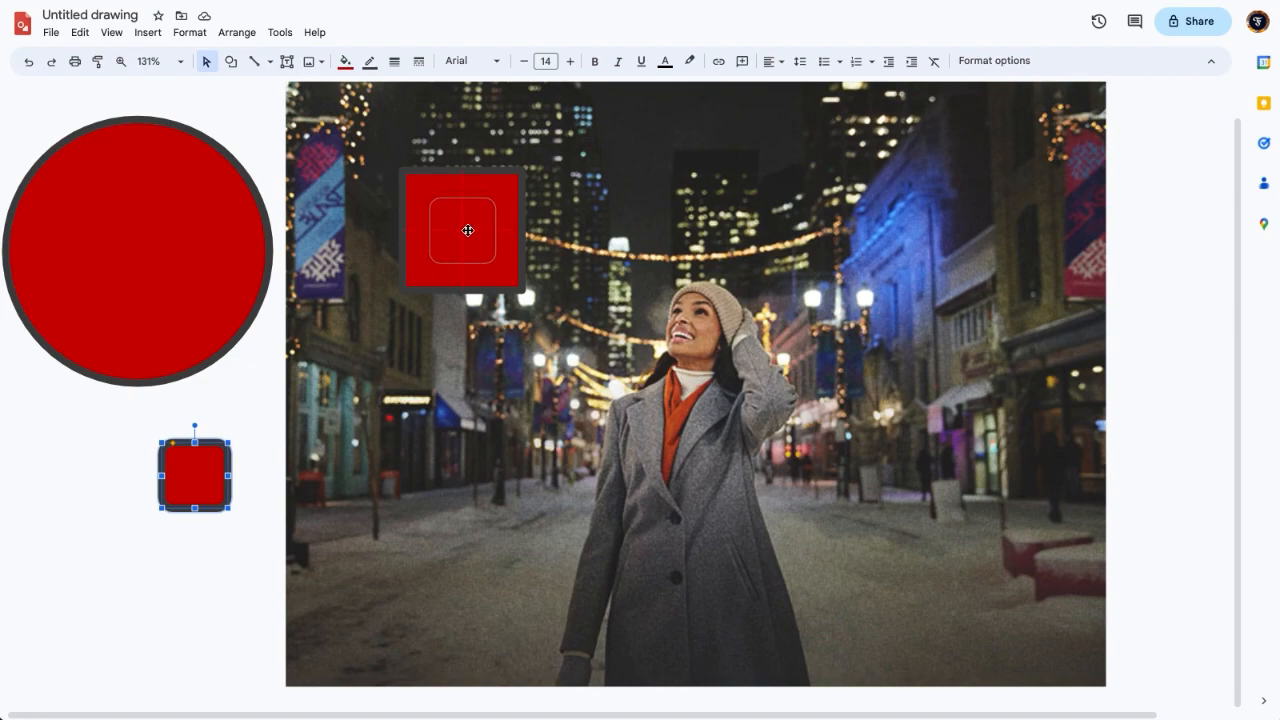
{"action": "left_click_drag", "start_coordinate": [467, 231], "coordinate": [468, 233]}
{"action": "left_click_drag", "start_coordinate": [414, 279], "coordinate": [137, 545]}
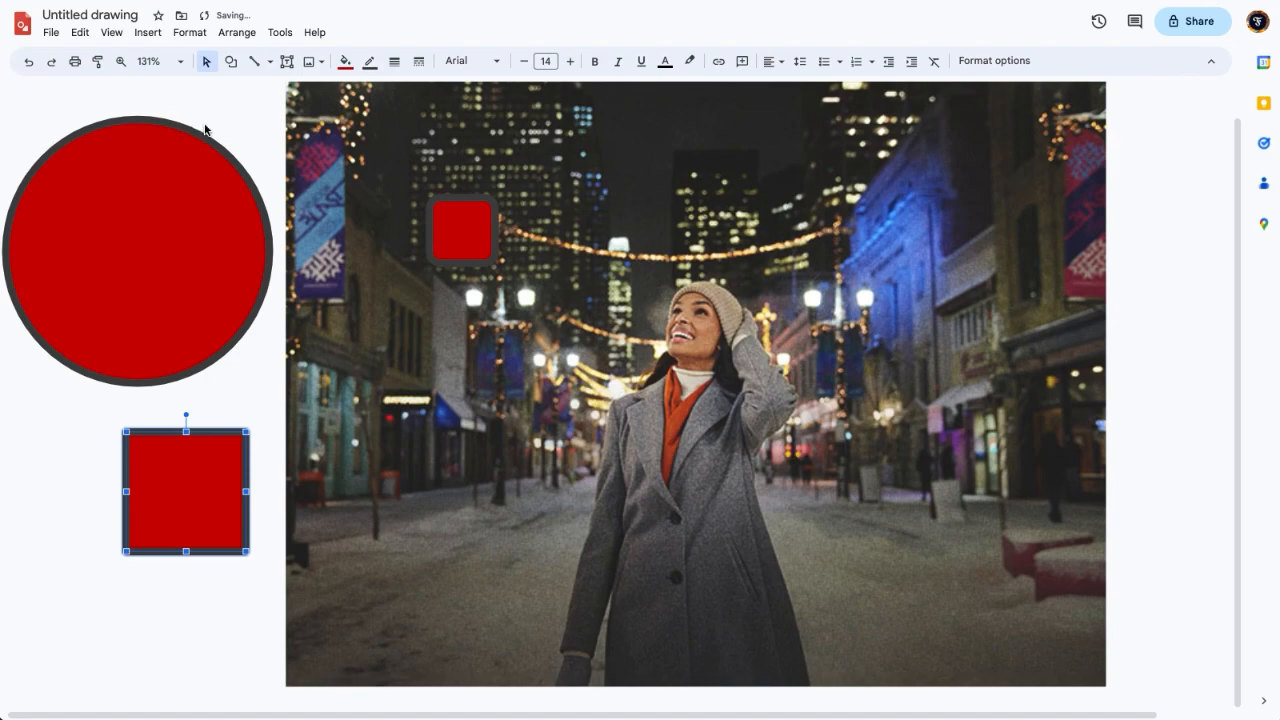
Download the drawing with the small rounded square on the photo as a JPEG image (.jpg)
{"action": "left_click", "coordinate": [111, 80]}
{"action": "left_click", "coordinate": [50, 32]}
{"action": "mouse_move", "coordinate": [235, 178]}
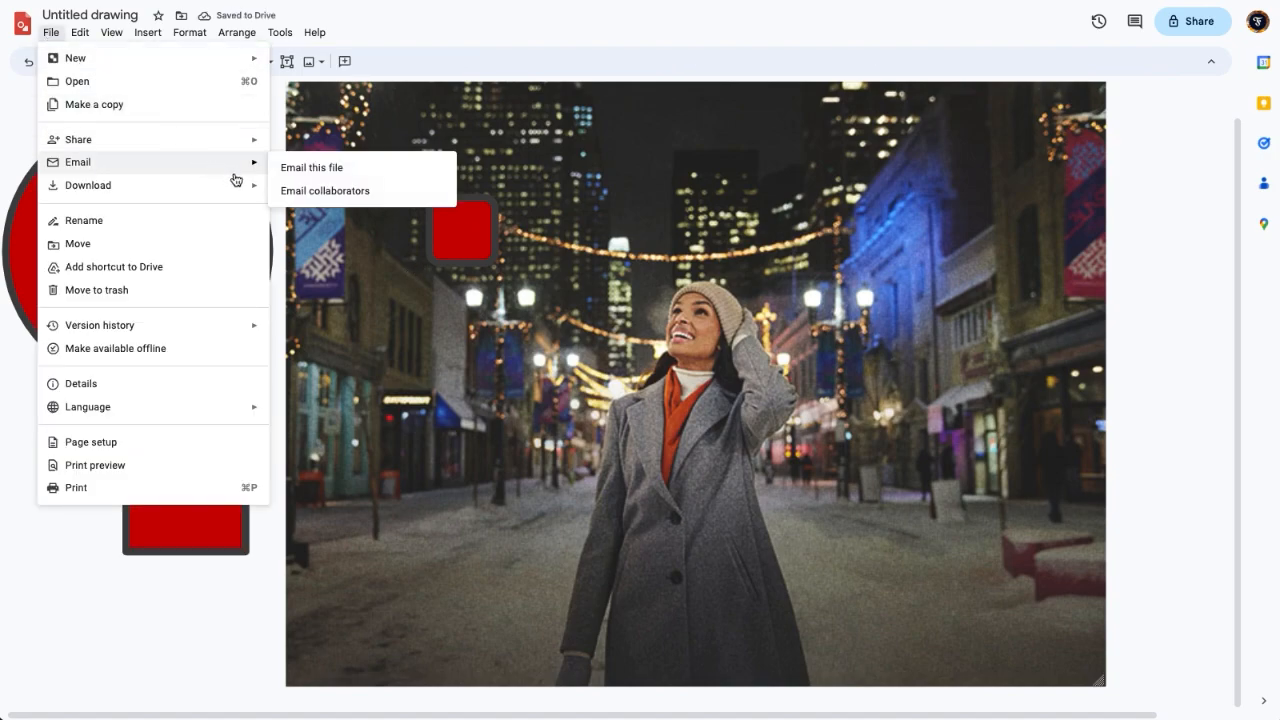
{"action": "left_click", "coordinate": [307, 214]}
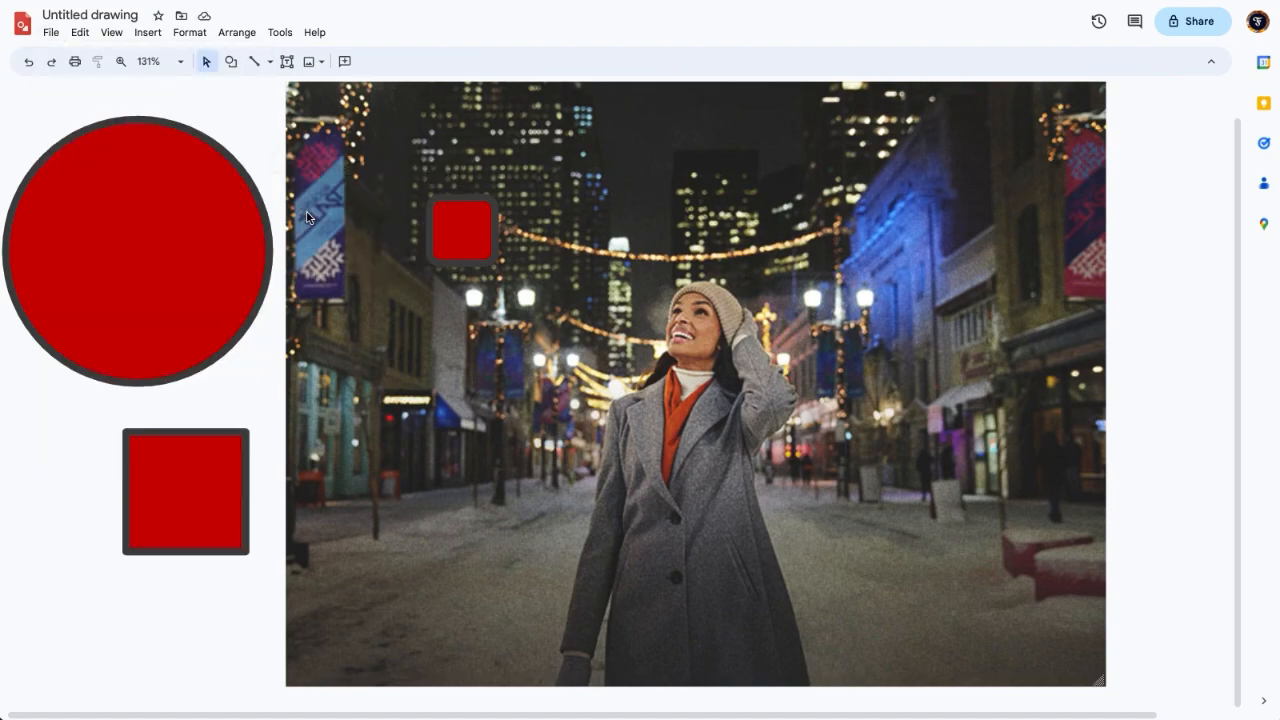
Increase the corner rounding of the small square on the photo, and enlarge it proportionally around its centre
{"action": "left_click", "coordinate": [466, 229]}
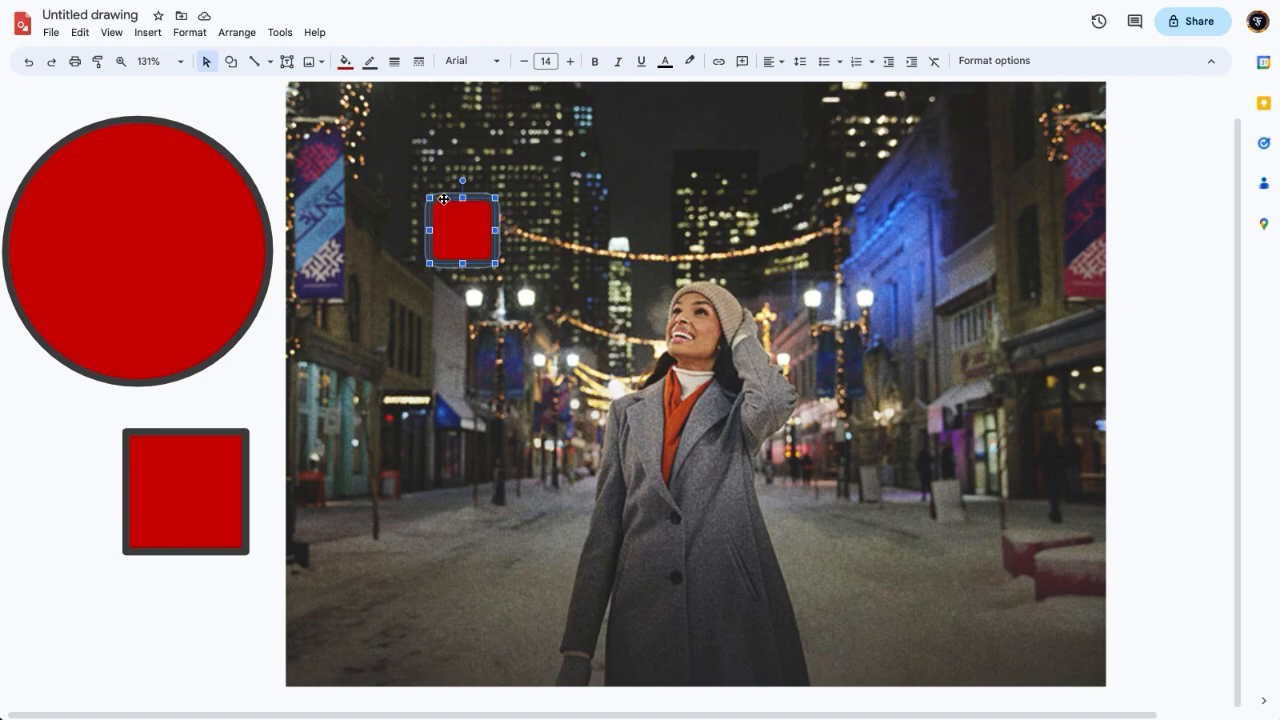
{"action": "left_click_drag", "start_coordinate": [443, 197], "coordinate": [458, 196]}
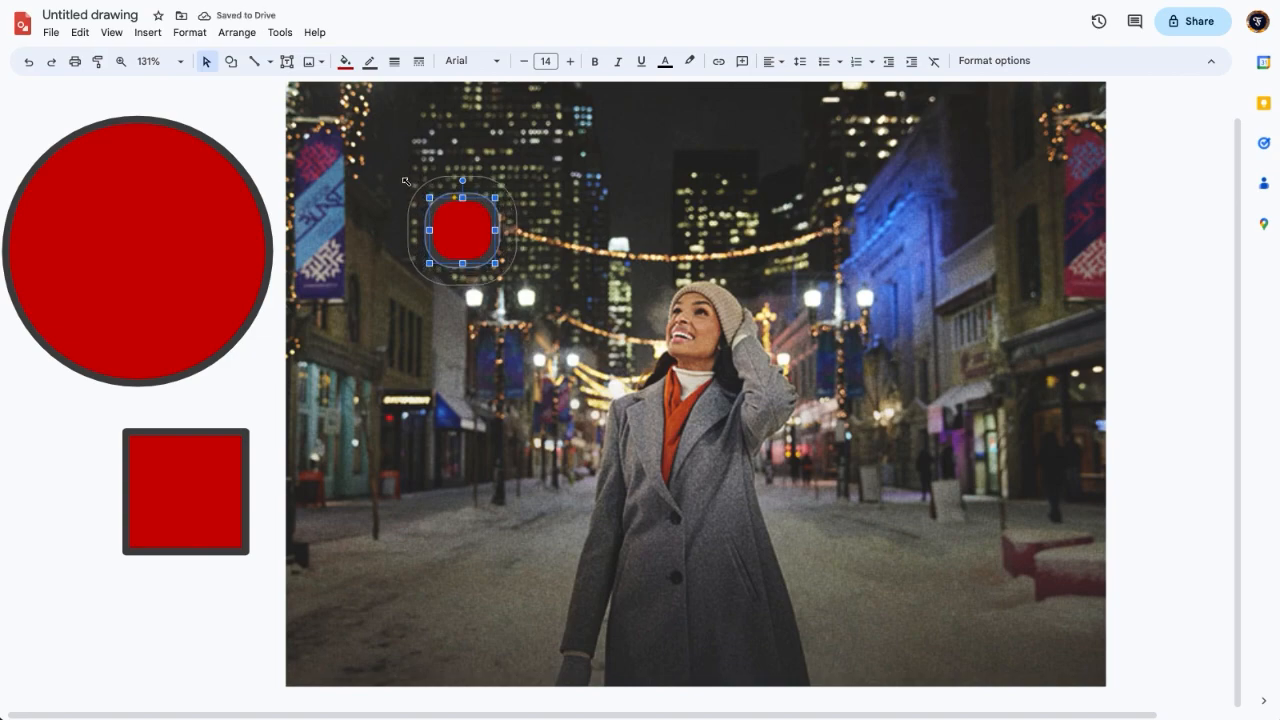
{"action": "left_click_drag", "start_coordinate": [405, 180], "coordinate": [406, 183]}
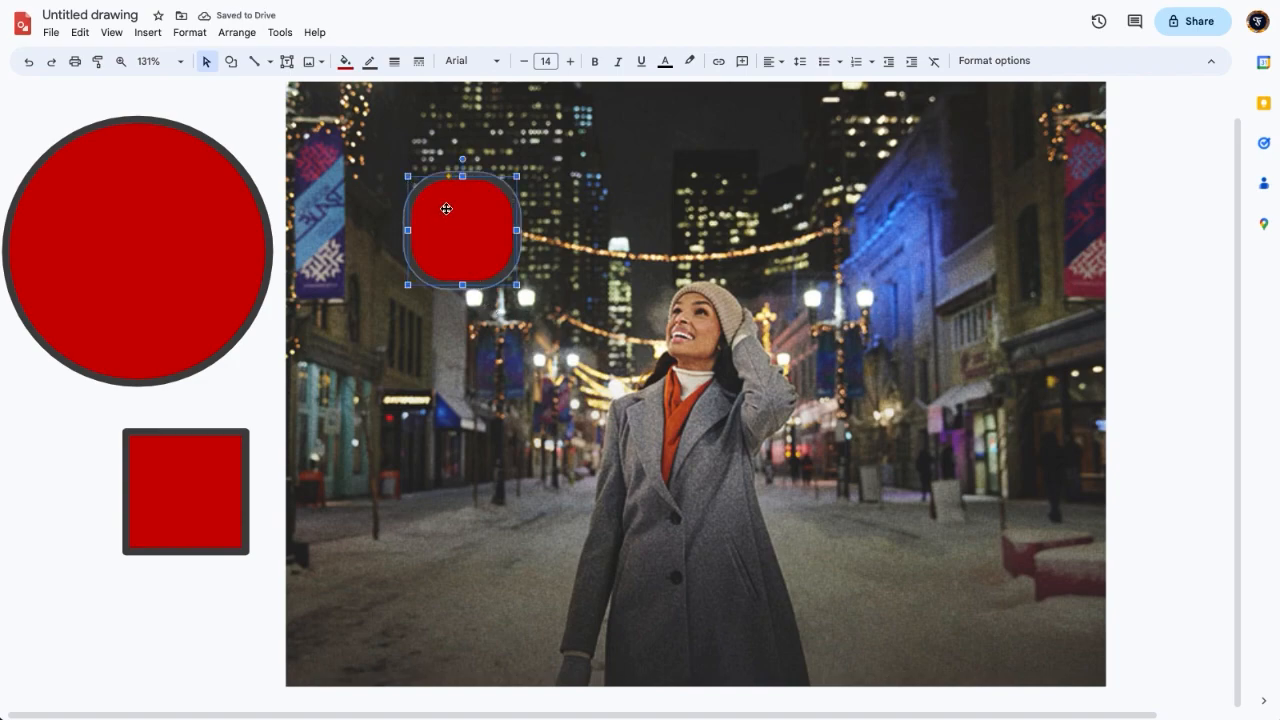
Download the drawing with the enlarged, rounder square as a JPEG image (.jpg)
{"action": "left_click", "coordinate": [224, 122]}
{"action": "left_click", "coordinate": [47, 32]}
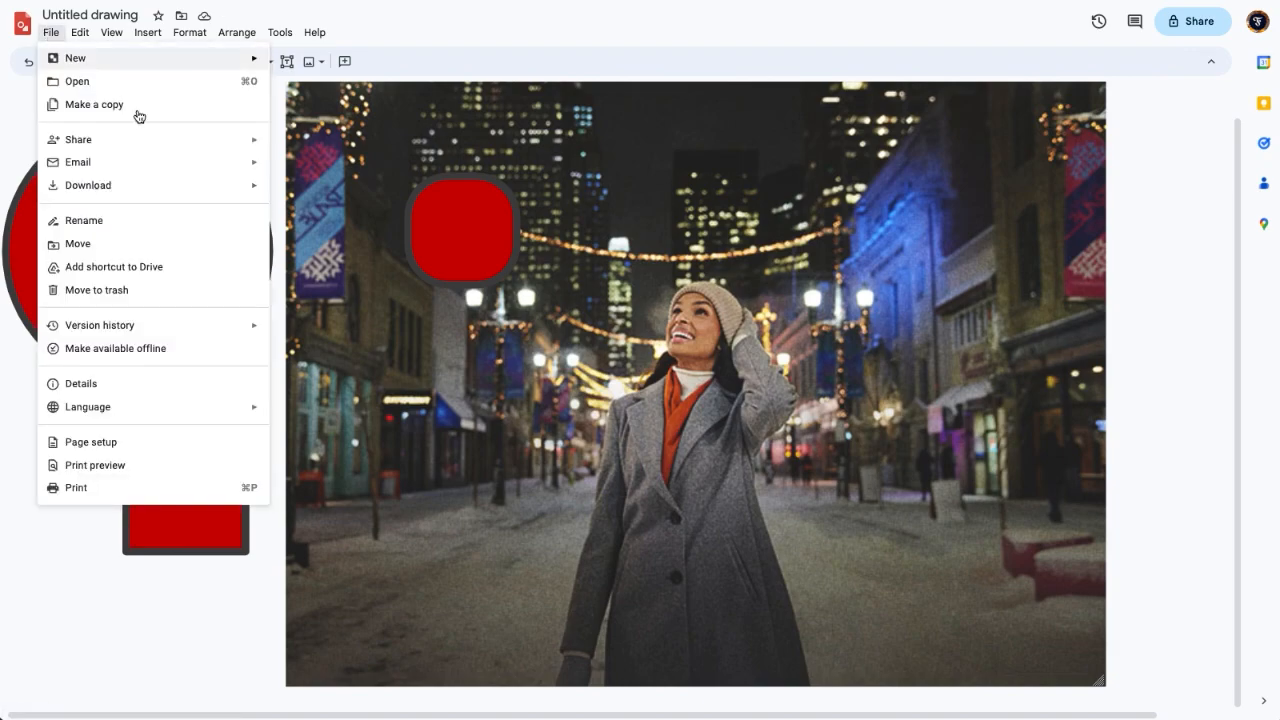
{"action": "mouse_move", "coordinate": [233, 190]}
{"action": "left_click", "coordinate": [326, 214]}
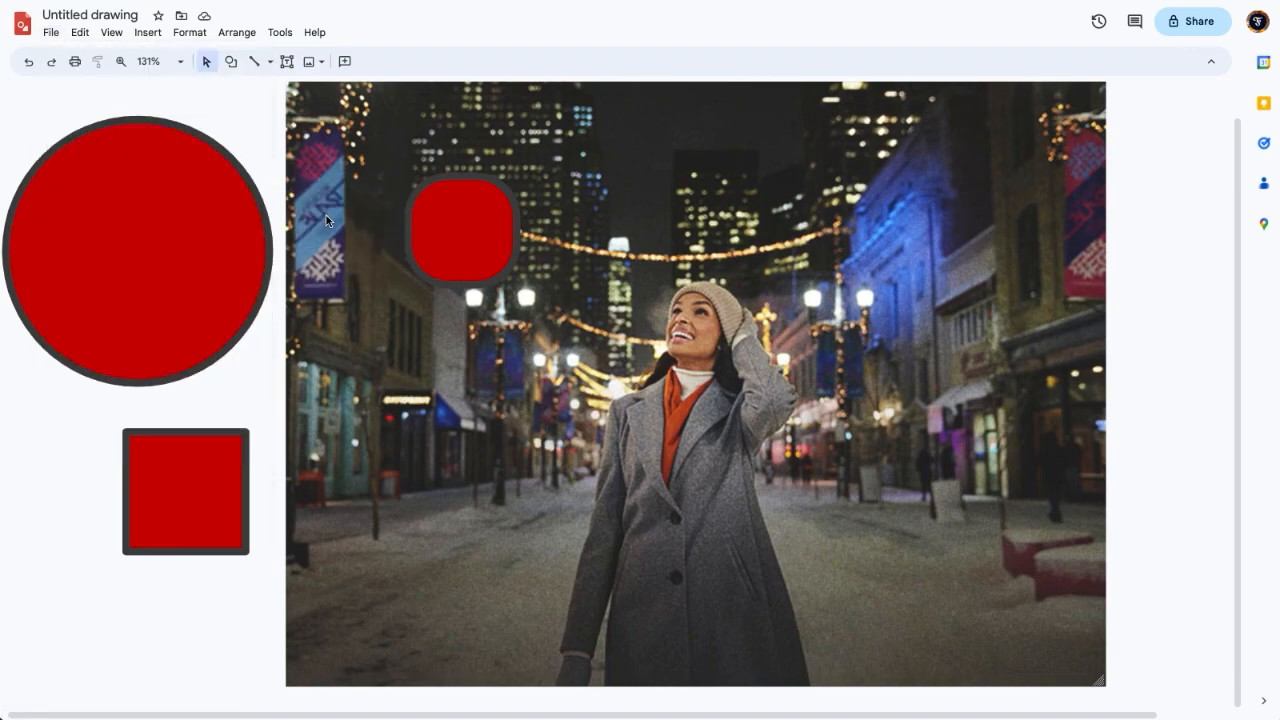
Enlarge the rounded square on the photo to about 1.5 times its size around its centre, and download the drawing as a JPEG image
{"action": "left_click", "coordinate": [456, 232]}
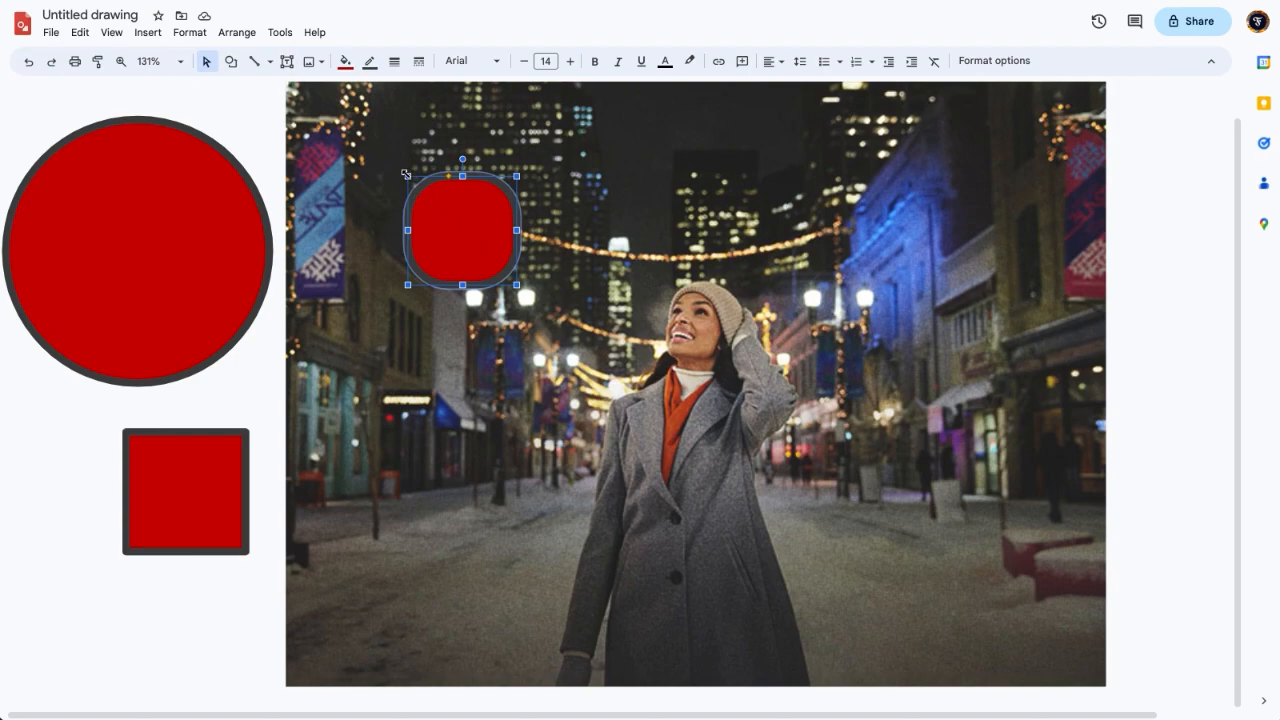
{"action": "left_click_drag", "start_coordinate": [406, 174], "coordinate": [455, 151]}
{"action": "left_click", "coordinate": [243, 371]}
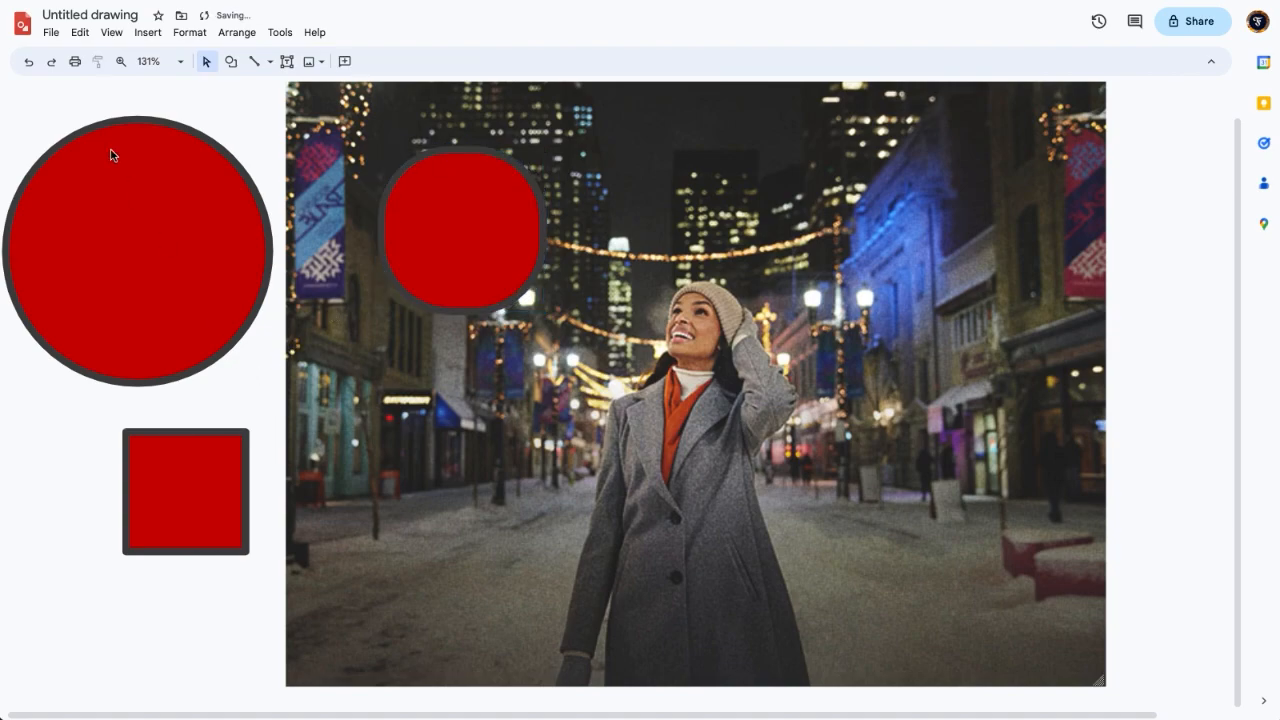
{"action": "left_click", "coordinate": [50, 32]}
{"action": "mouse_move", "coordinate": [188, 179]}
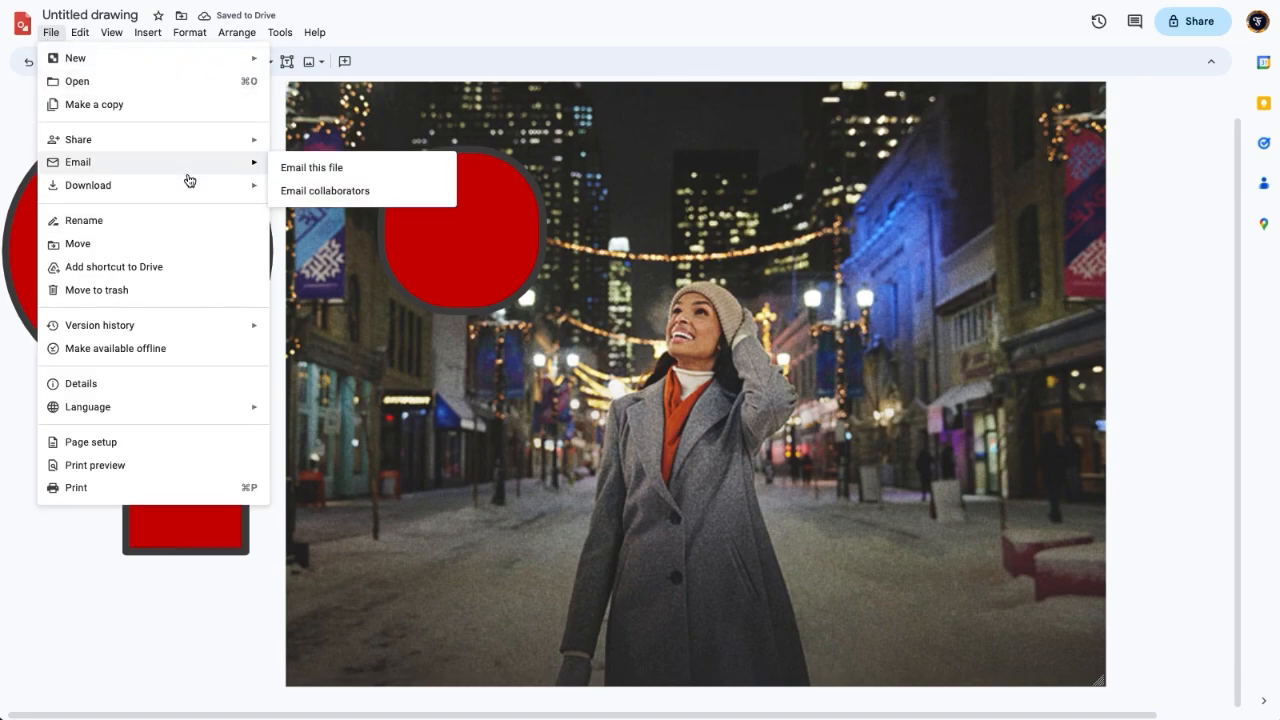
{"action": "left_click", "coordinate": [304, 208]}
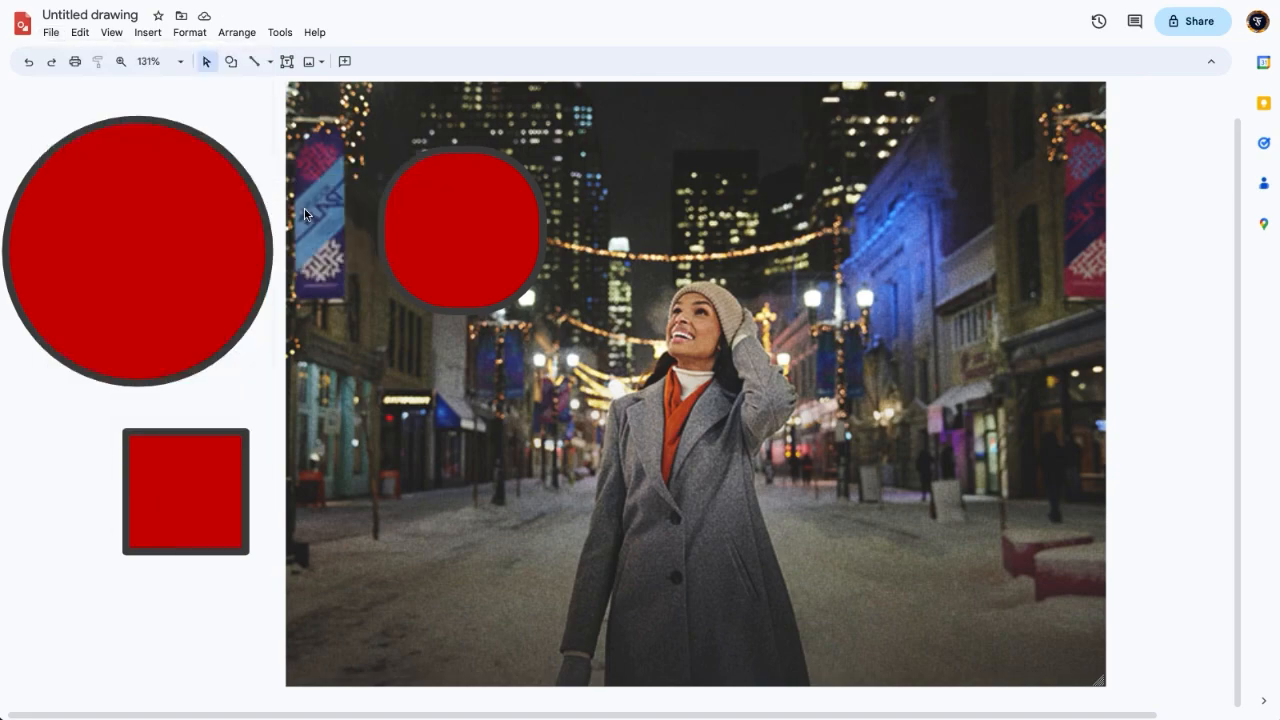
Round the photo's square fully into a circle, and enlarge it proportionally around its centre
{"action": "left_click", "coordinate": [147, 253]}
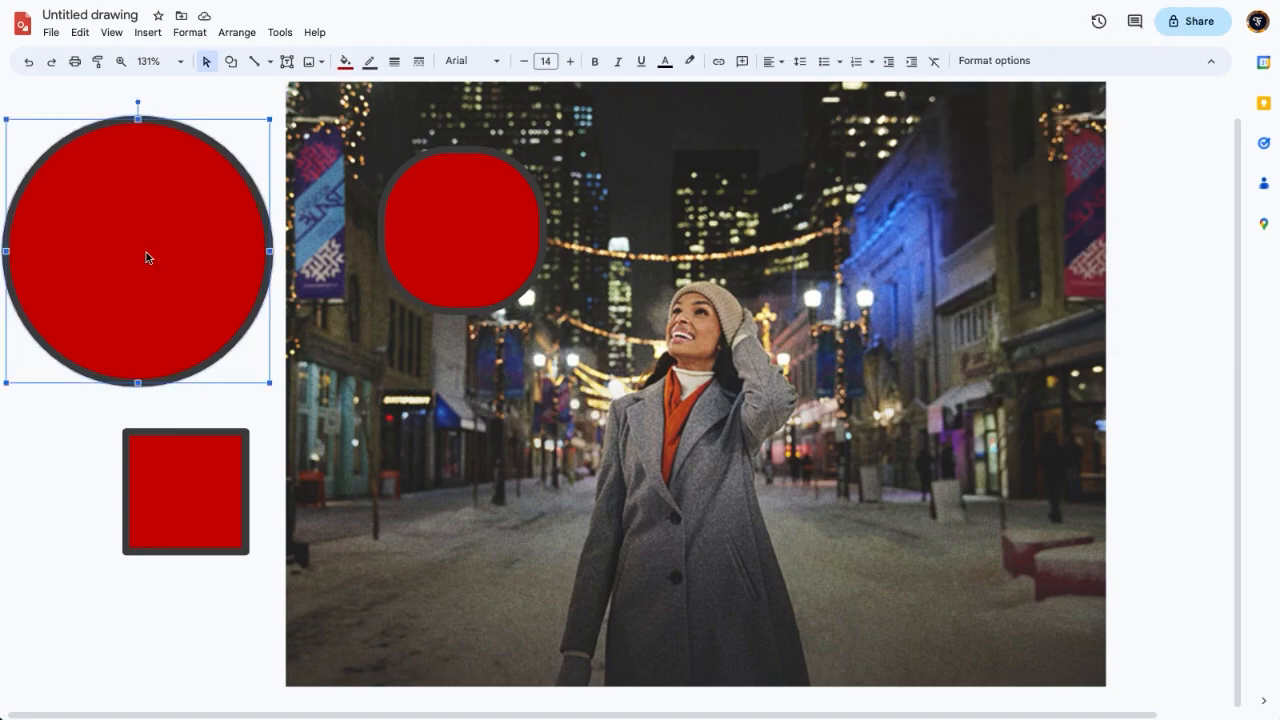
{"action": "left_click", "coordinate": [453, 216]}
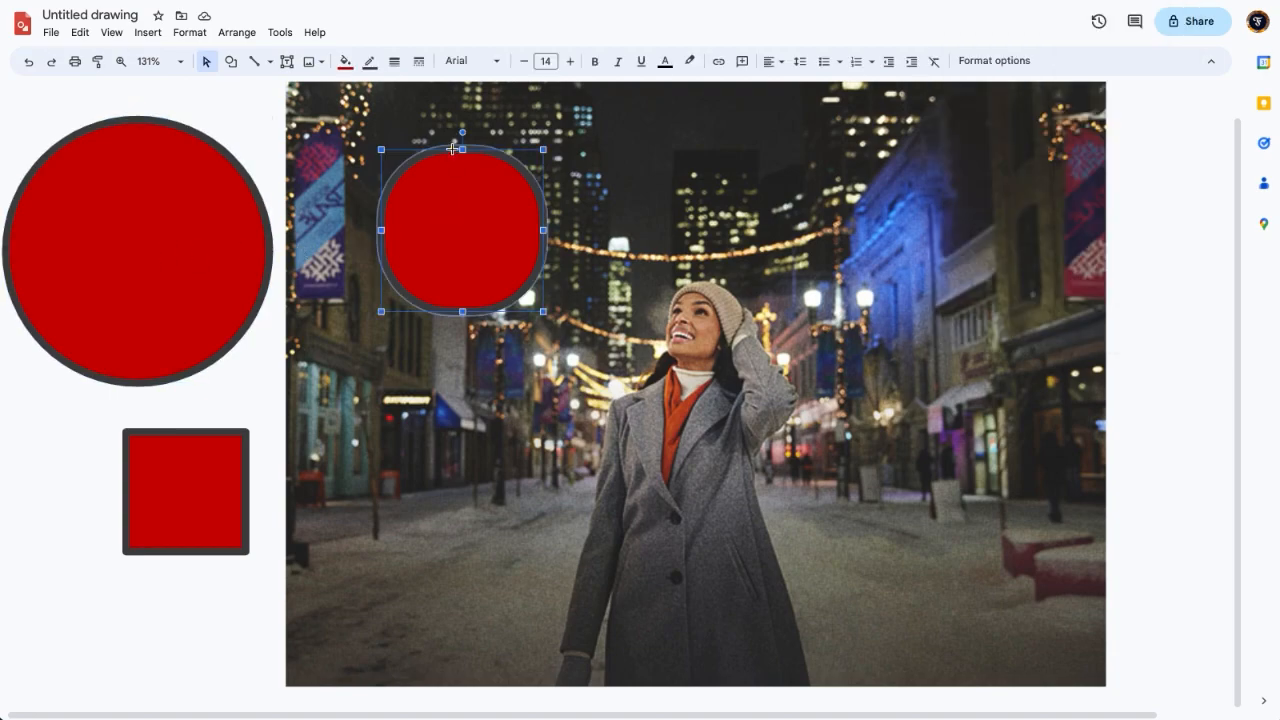
{"action": "left_click_drag", "start_coordinate": [453, 150], "coordinate": [471, 149]}
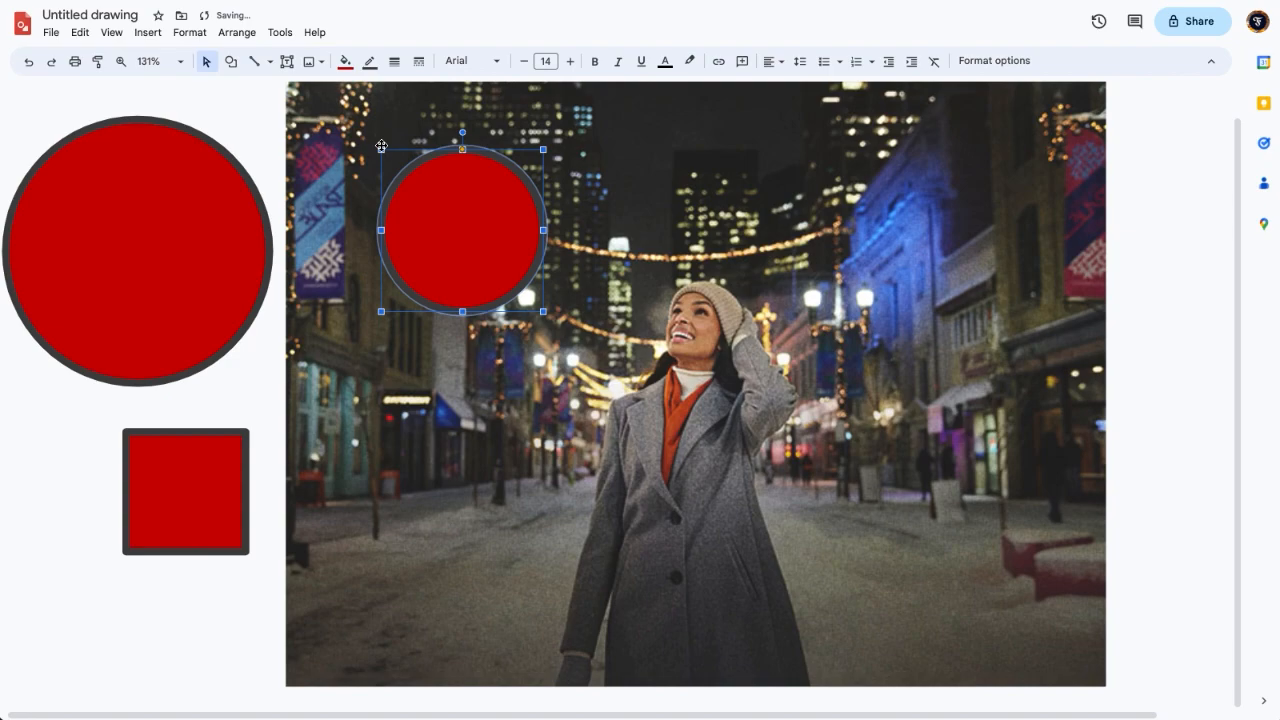
{"action": "left_click_drag", "start_coordinate": [379, 147], "coordinate": [351, 141]}
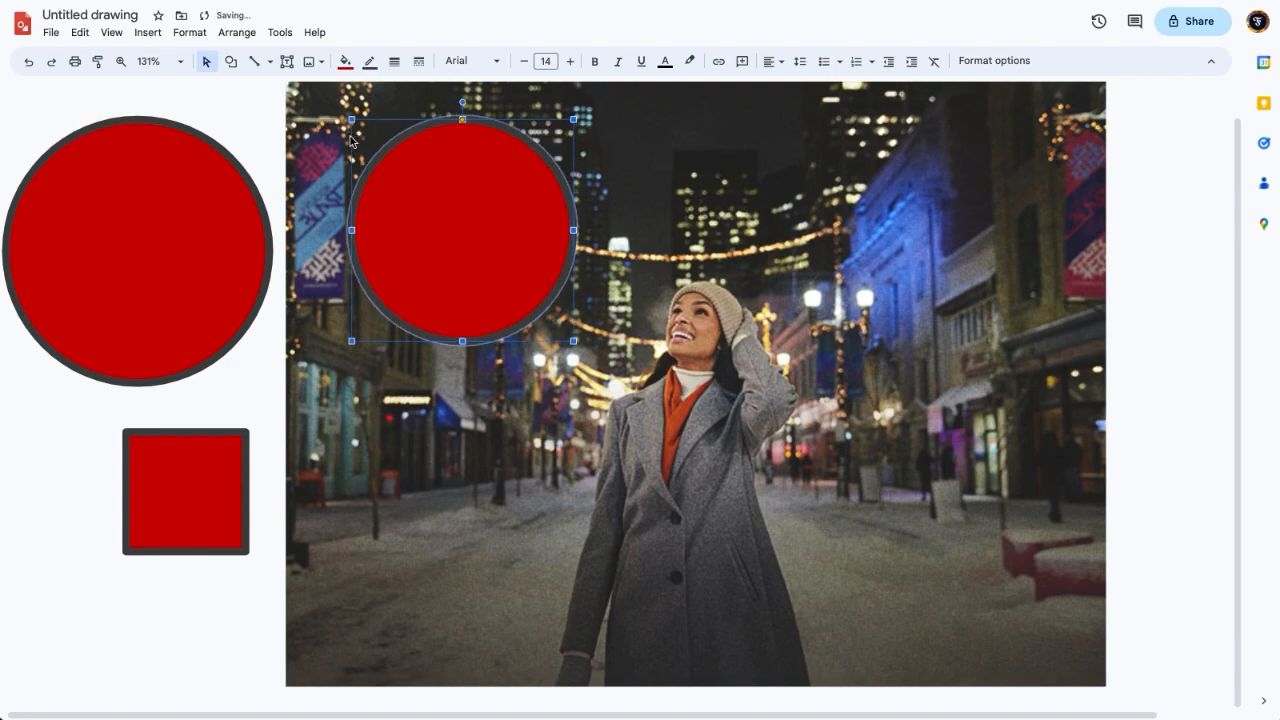
Download the drawing with the fully rounded shape on the photo as a JPEG image (.jpg)
{"action": "left_click", "coordinate": [230, 120]}
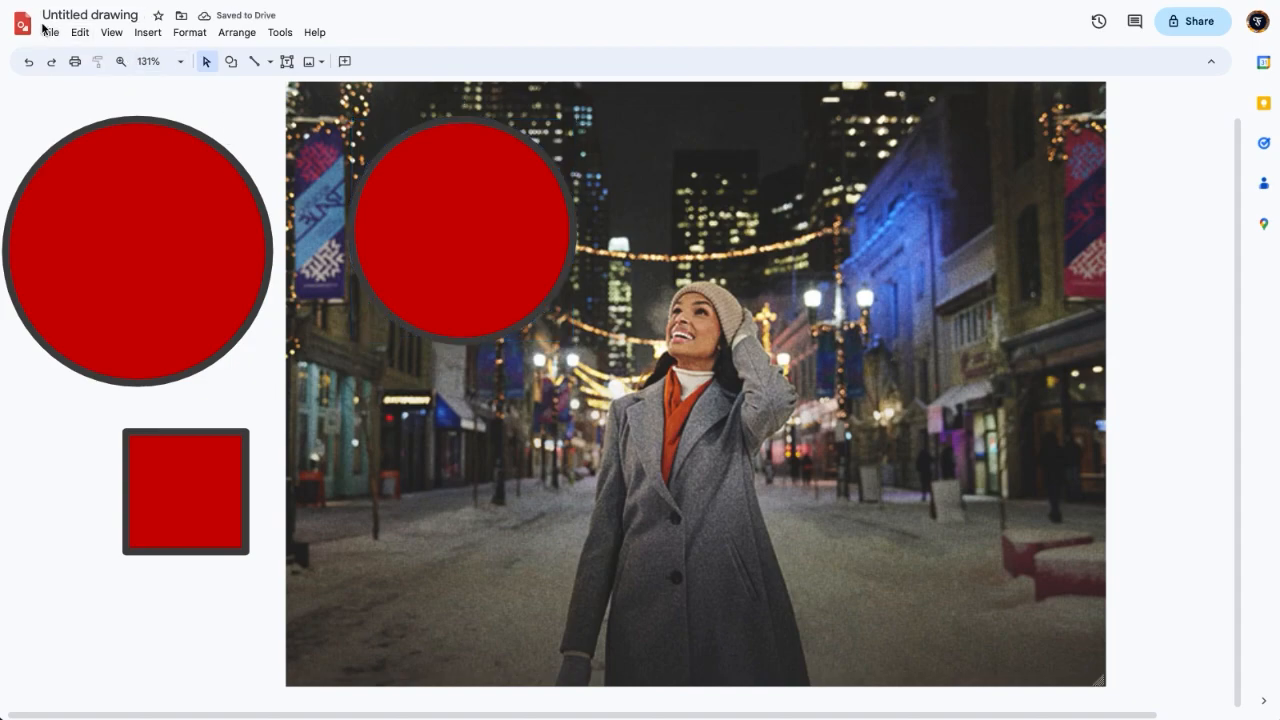
{"action": "left_click", "coordinate": [49, 35]}
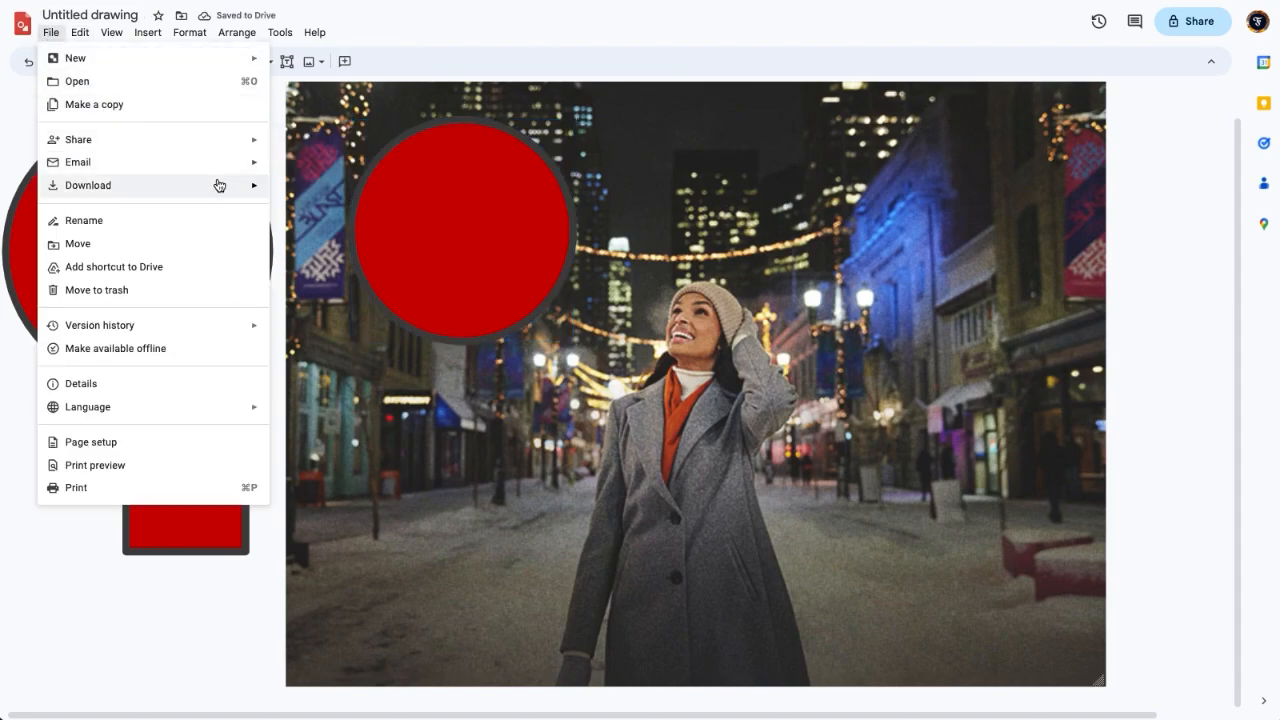
{"action": "mouse_move", "coordinate": [229, 187]}
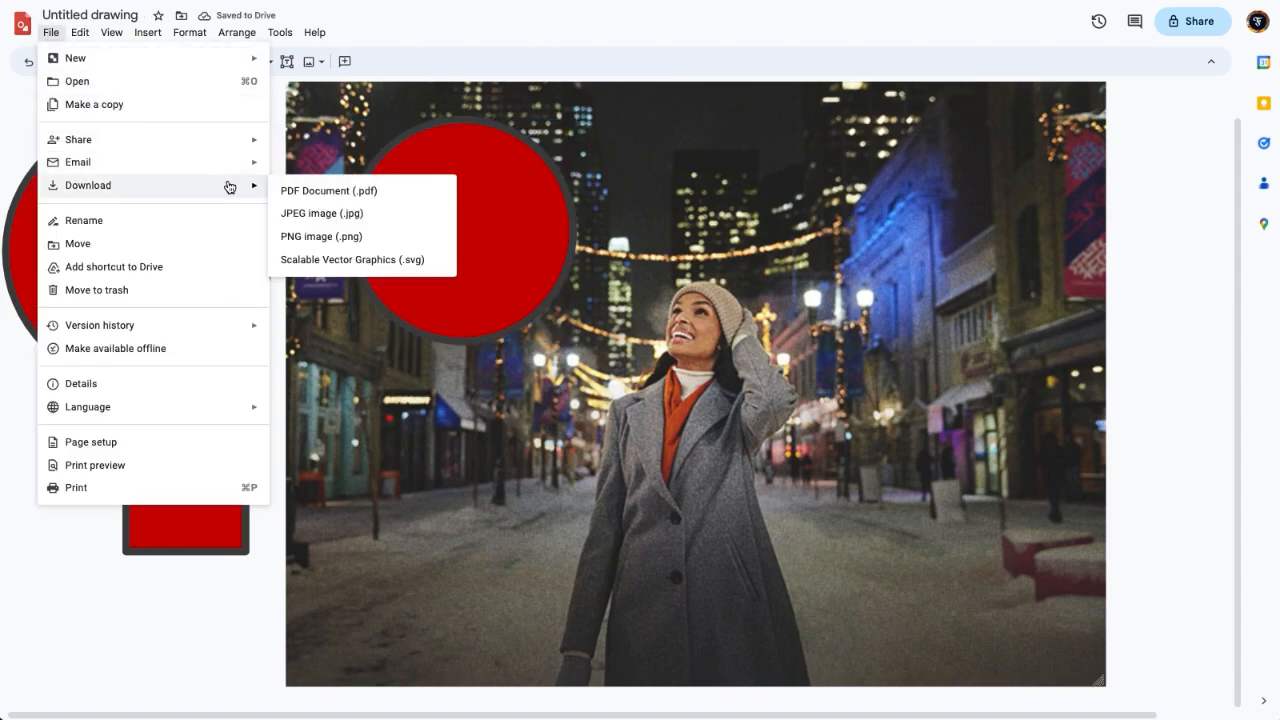
{"action": "left_click", "coordinate": [313, 216]}
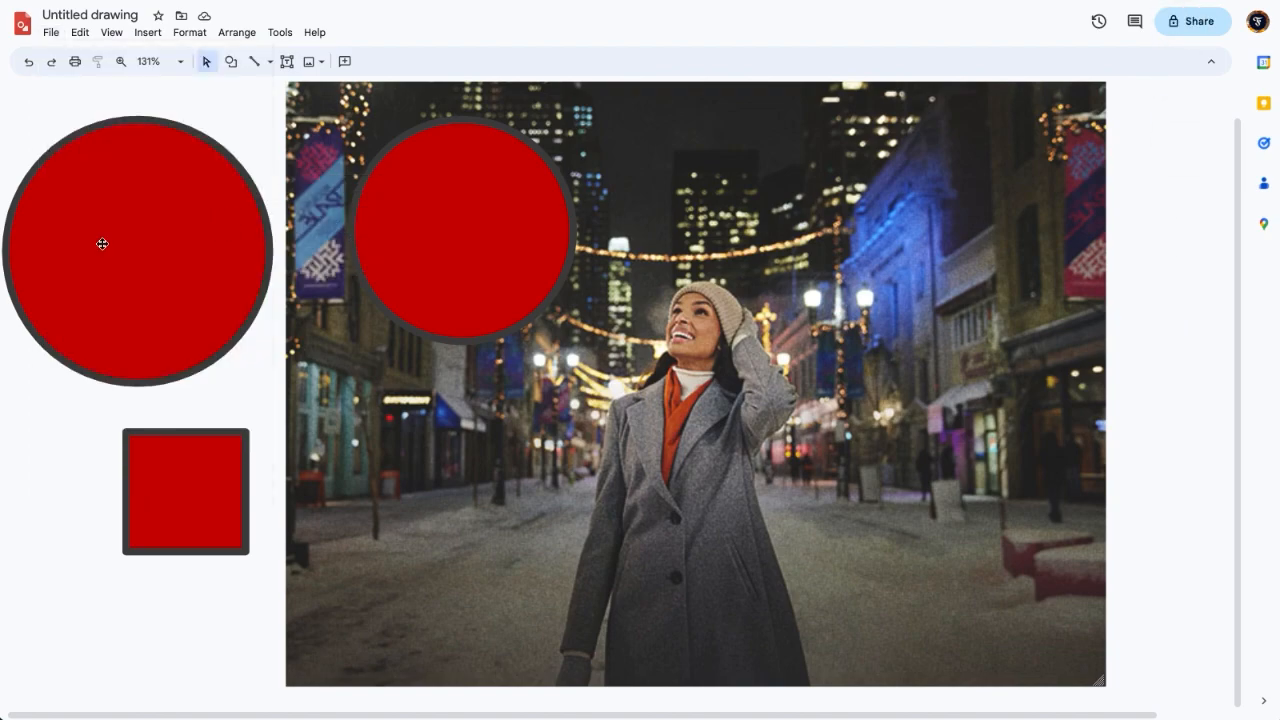
Centre the large off-canvas circle over the circle on the photo, and move the smaller circle off the canvas in its place
{"action": "left_click_drag", "start_coordinate": [128, 265], "coordinate": [455, 246]}
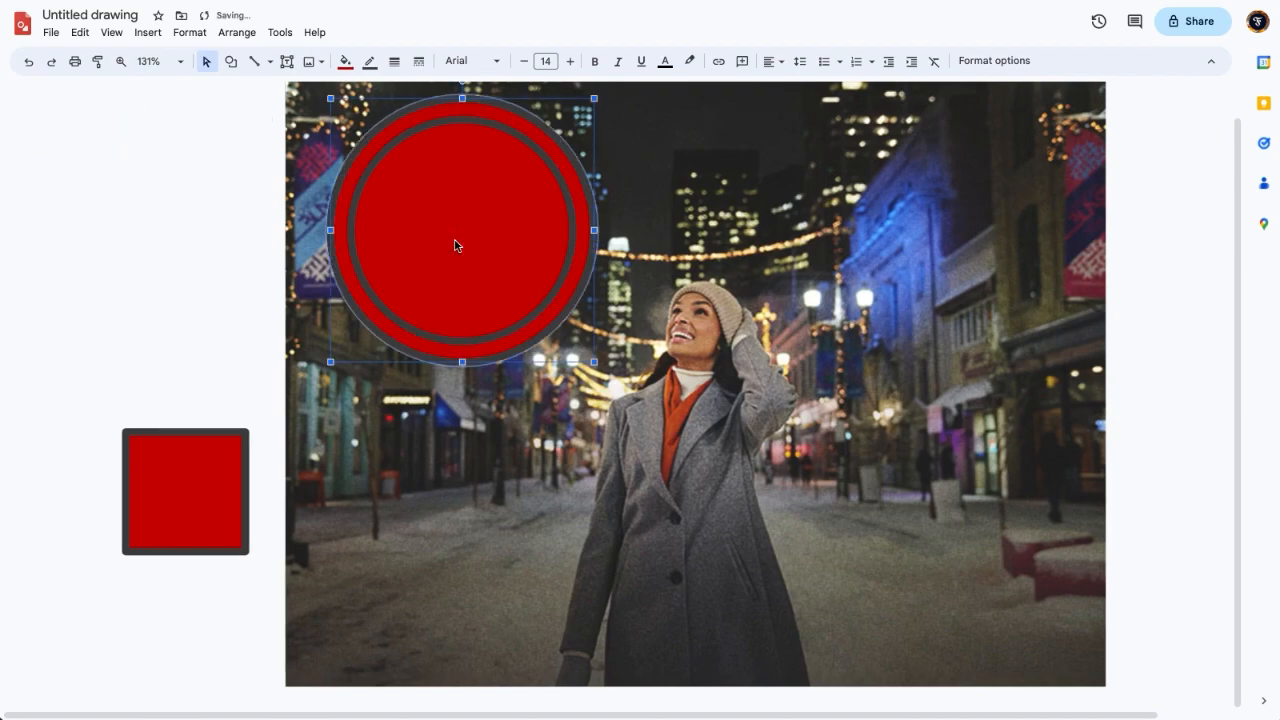
{"action": "left_click", "coordinate": [446, 246]}
{"action": "left_click_drag", "start_coordinate": [446, 246], "coordinate": [110, 254]}
{"action": "left_click", "coordinate": [245, 164]}
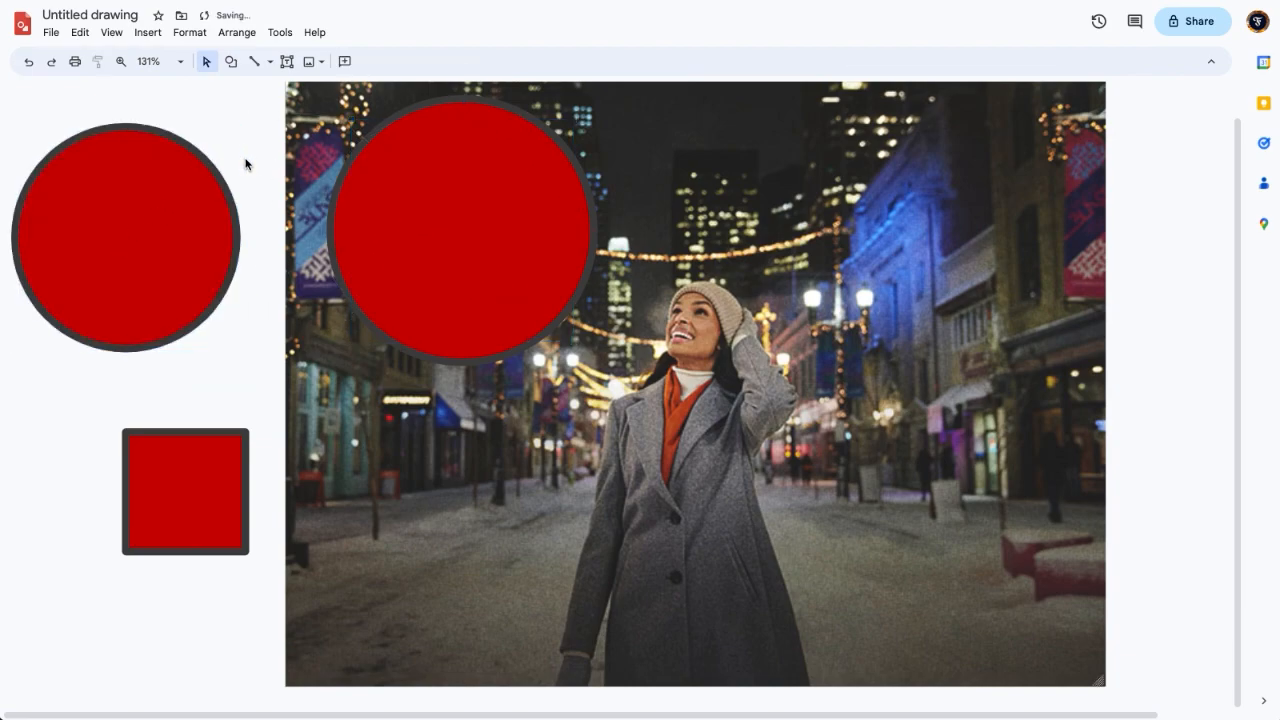
Download the drawing with the large circle over the photo as a JPEG image (.jpg)
{"action": "left_click", "coordinate": [49, 32]}
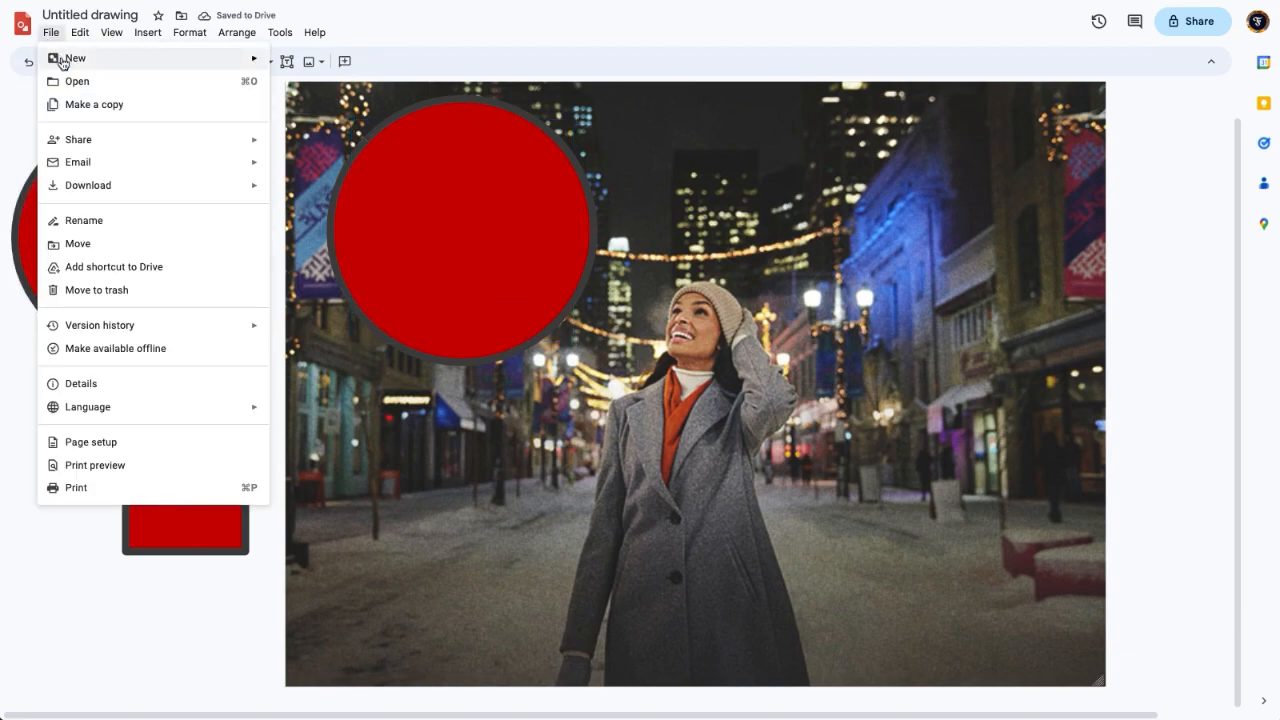
{"action": "mouse_move", "coordinate": [166, 193]}
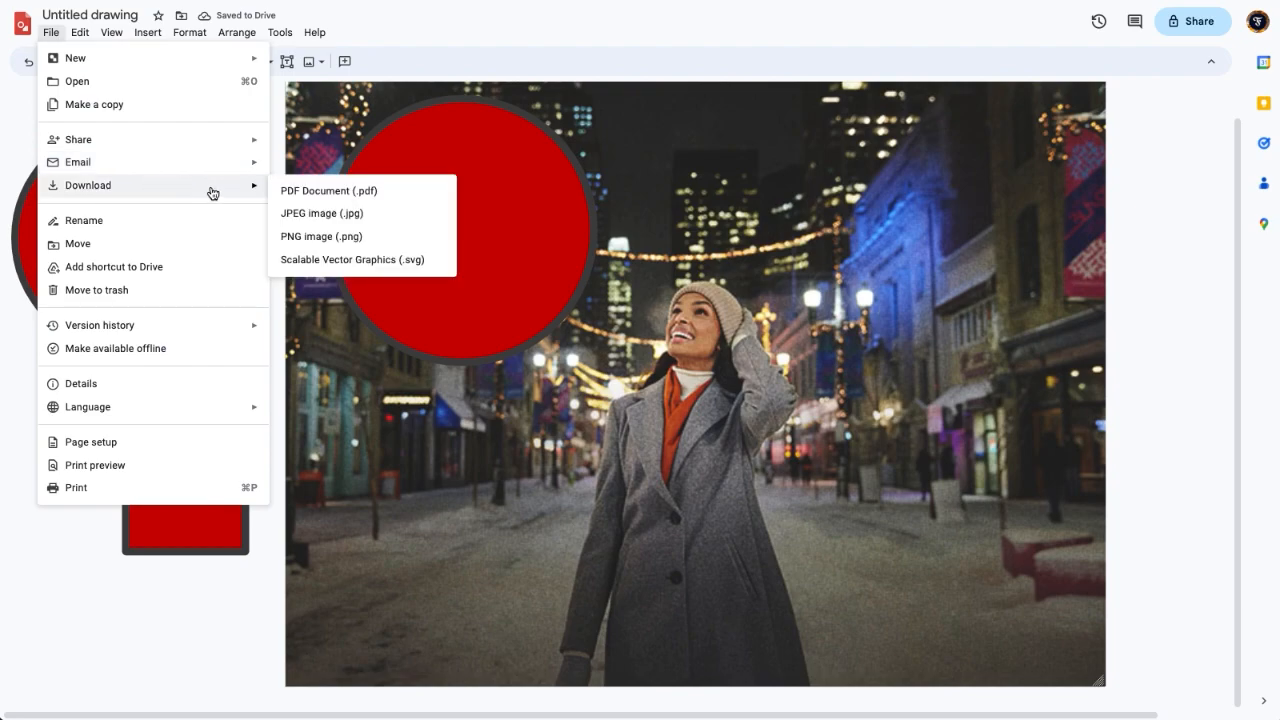
{"action": "left_click", "coordinate": [324, 216]}
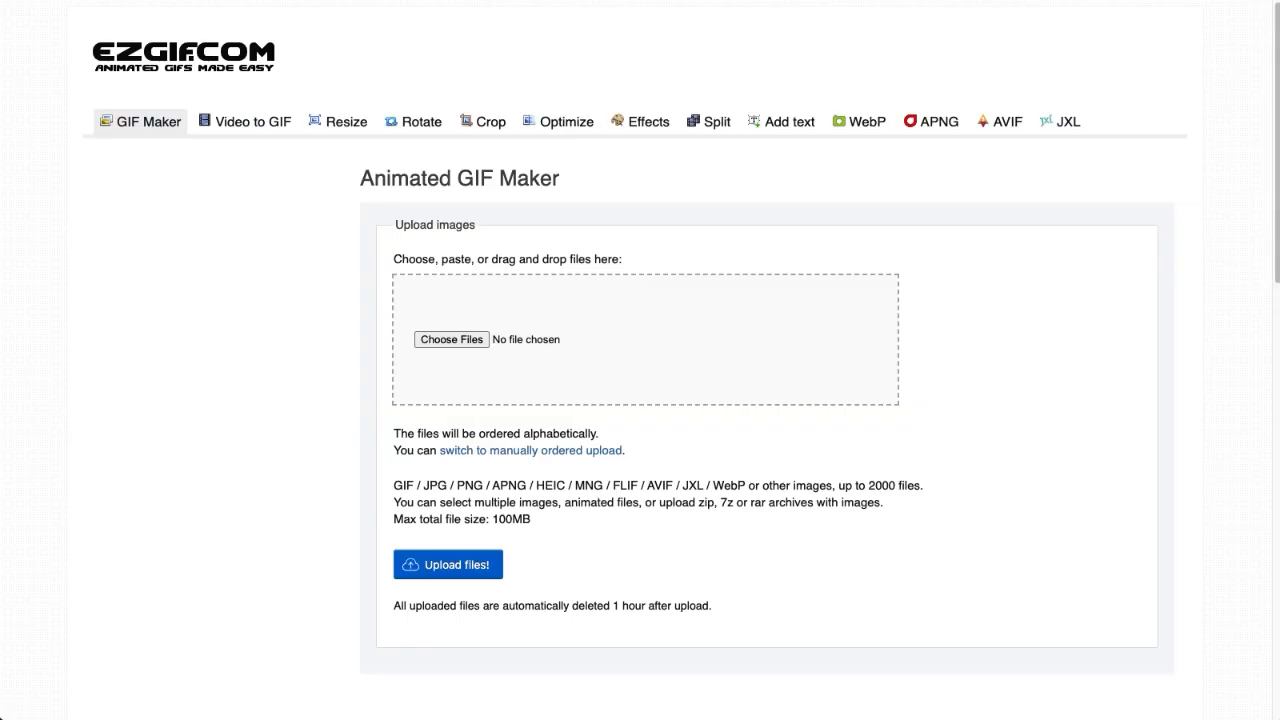
Switch to ezgif.com's Animated GIF Maker and upload all nine "Untitled drawing" JPEG frames from the Downloads folder
{"action": "mouse_move", "coordinate": [0, 719]}
{"action": "left_mouse_down"}
{"action": "mouse_move", "coordinate": [78, 719]}
{"action": "mouse_move", "coordinate": [699, 225]}
{"action": "mouse_move", "coordinate": [259, 441]}
{"action": "left_mouse_up"}
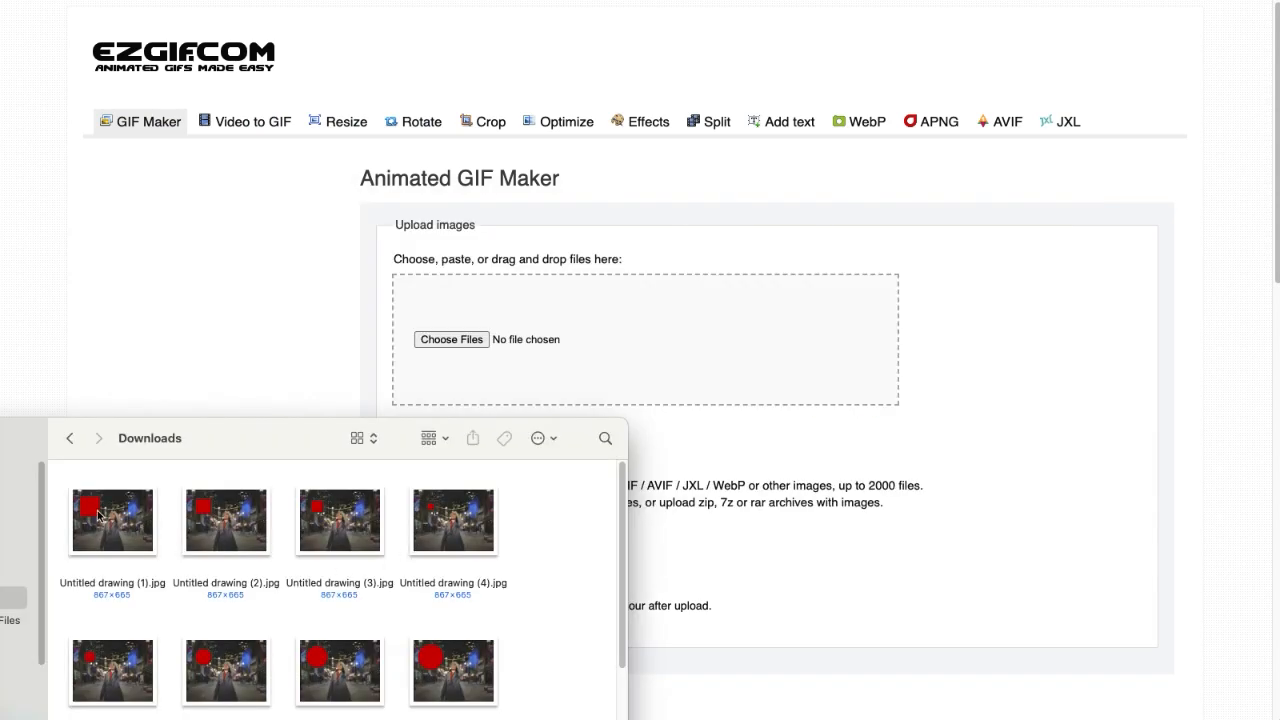
{"action": "left_click_drag", "start_coordinate": [66, 491], "coordinate": [494, 719]}
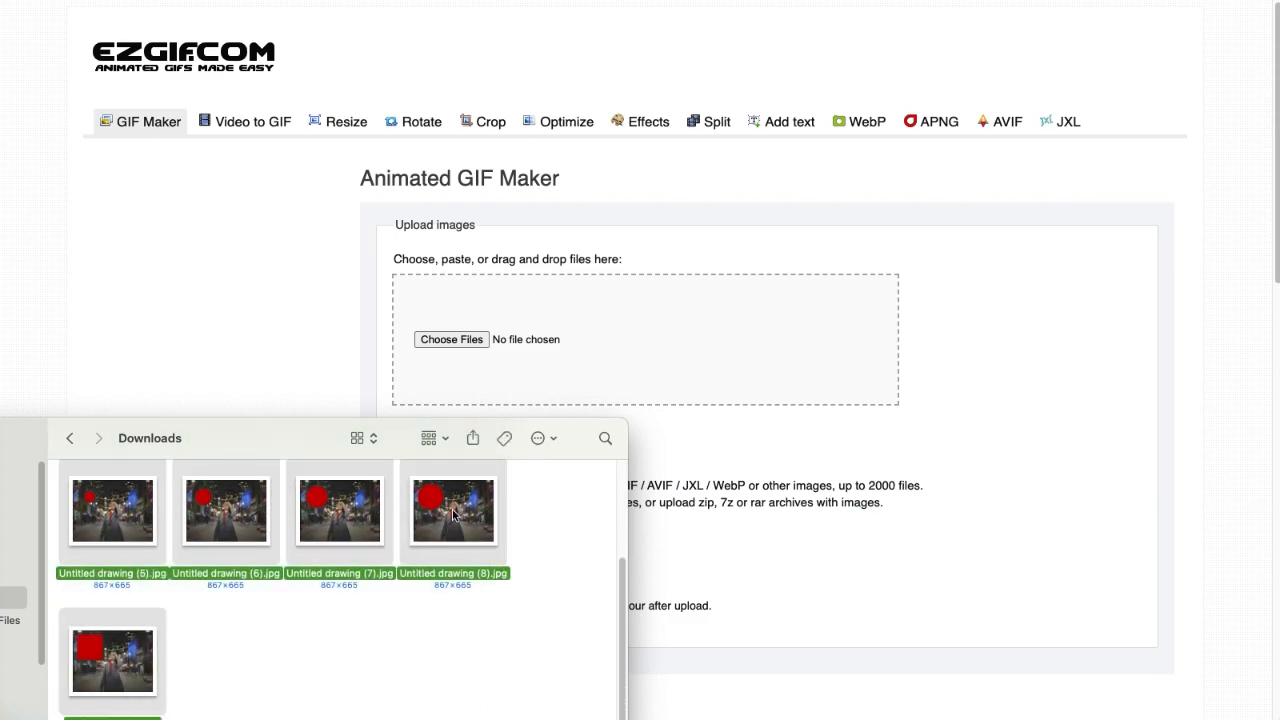
{"action": "left_click_drag", "start_coordinate": [452, 514], "coordinate": [505, 348]}
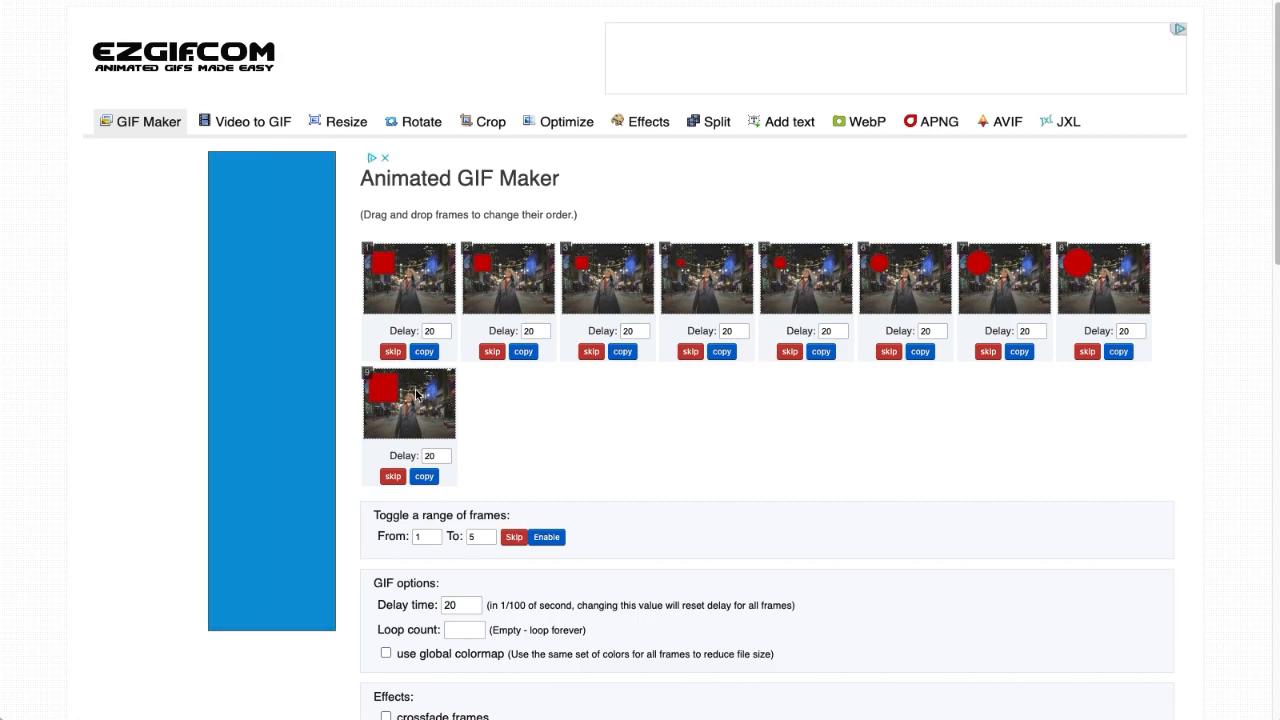
Move the last frame with the large square to the front of the sequence, and set the frame range's end to 9
{"action": "left_click_drag", "start_coordinate": [417, 395], "coordinate": [405, 291]}
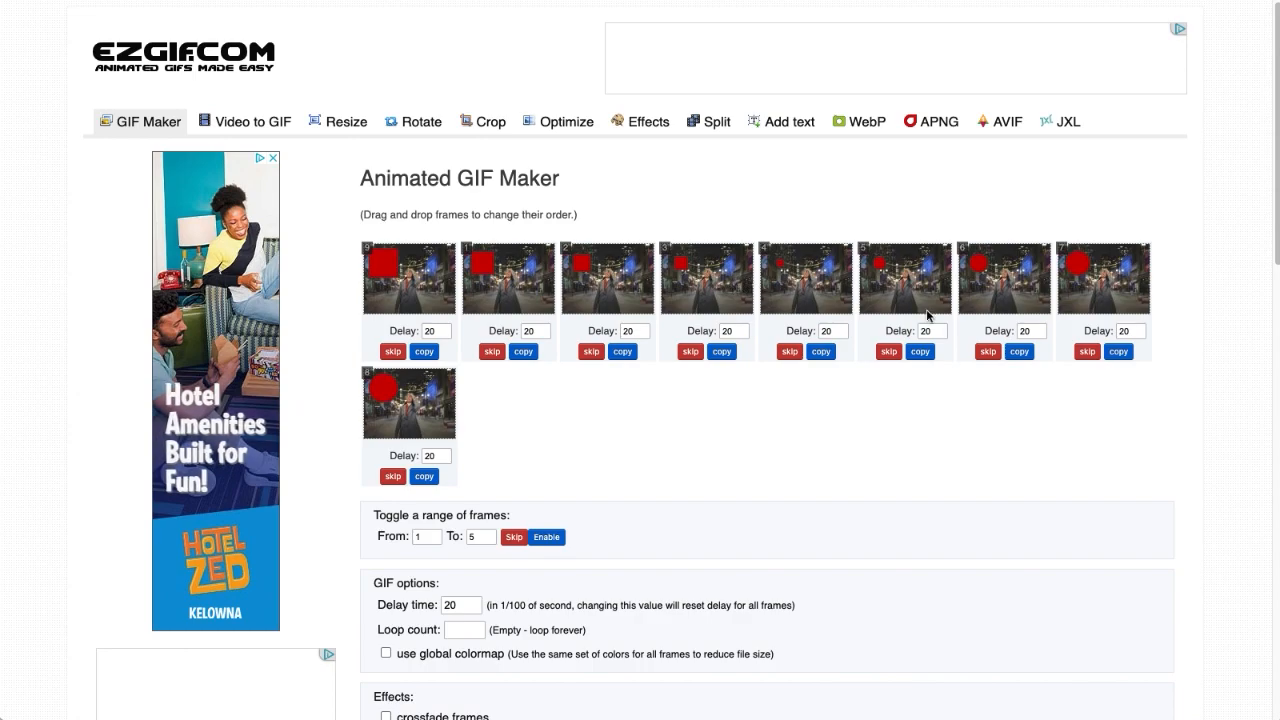
{"action": "scroll", "coordinate": [574, 449], "scroll_direction": "down", "scroll_amount": 1}
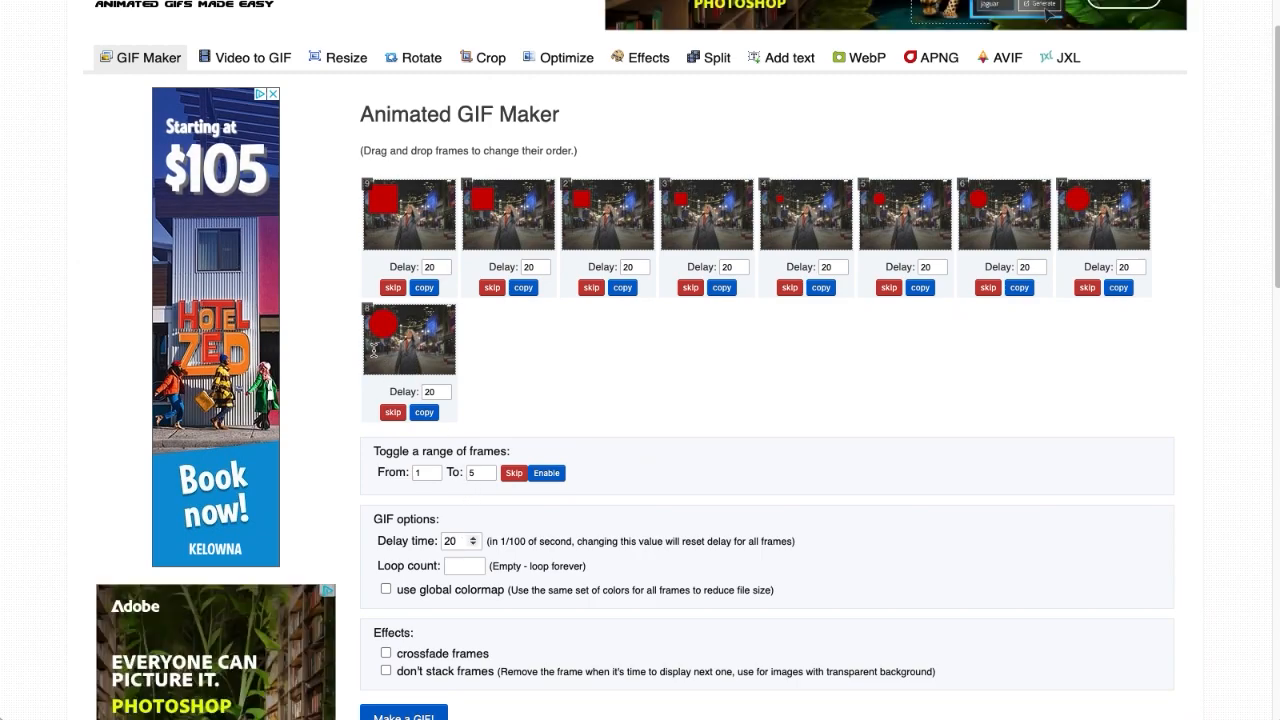
{"action": "left_click", "coordinate": [476, 473]}
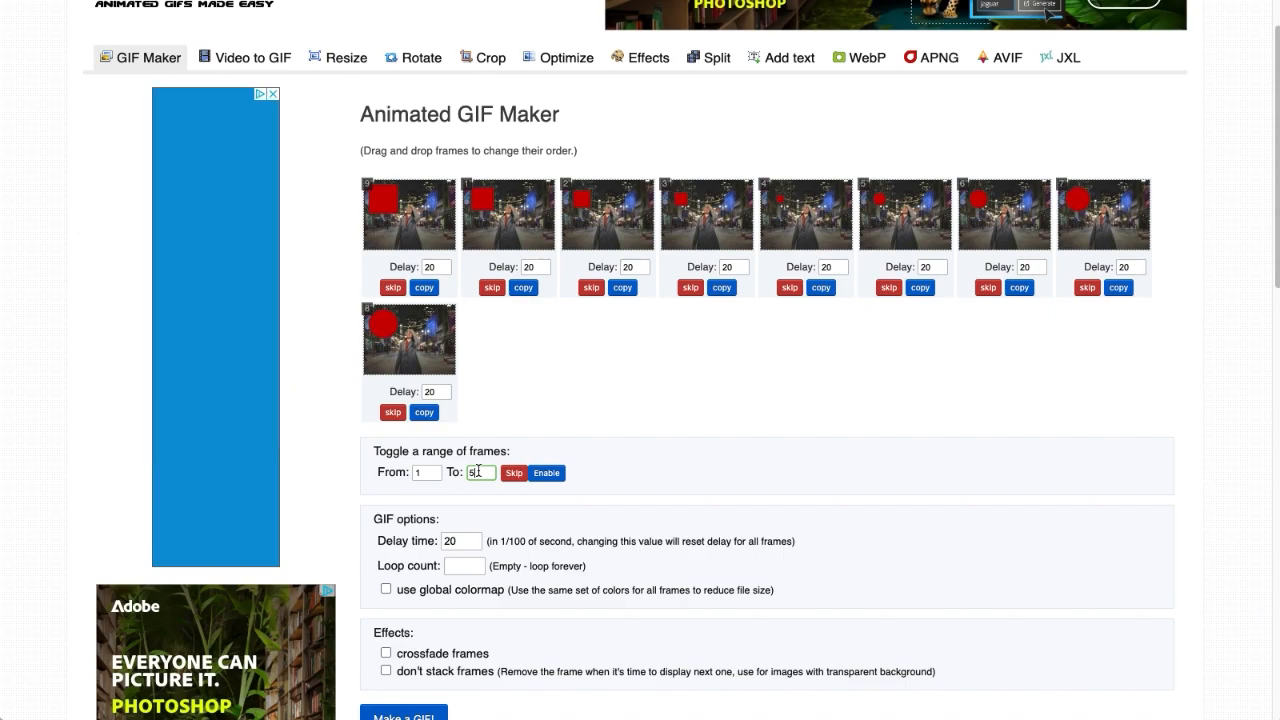
{"action": "key", "text": "BackSpace"}
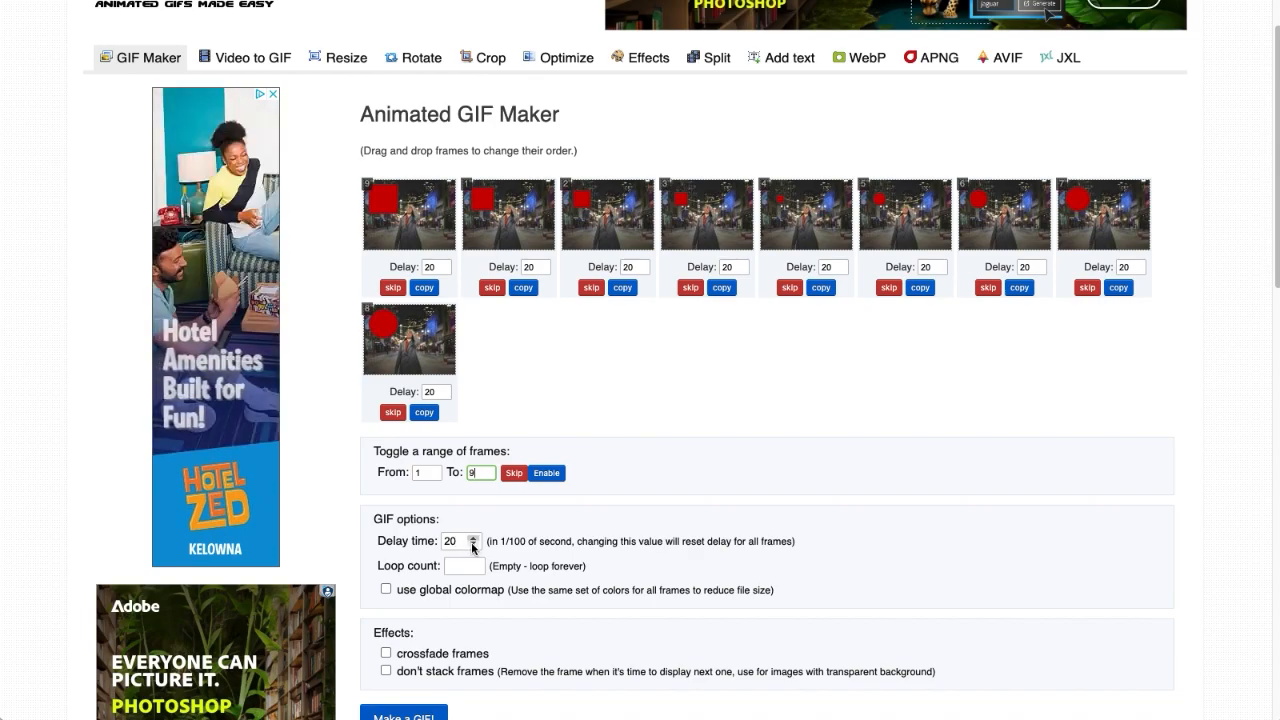
Set the GIF's delay time to 13 hundredths of a second, and generate the animated GIF
{"action": "left_click", "coordinate": [474, 546]}
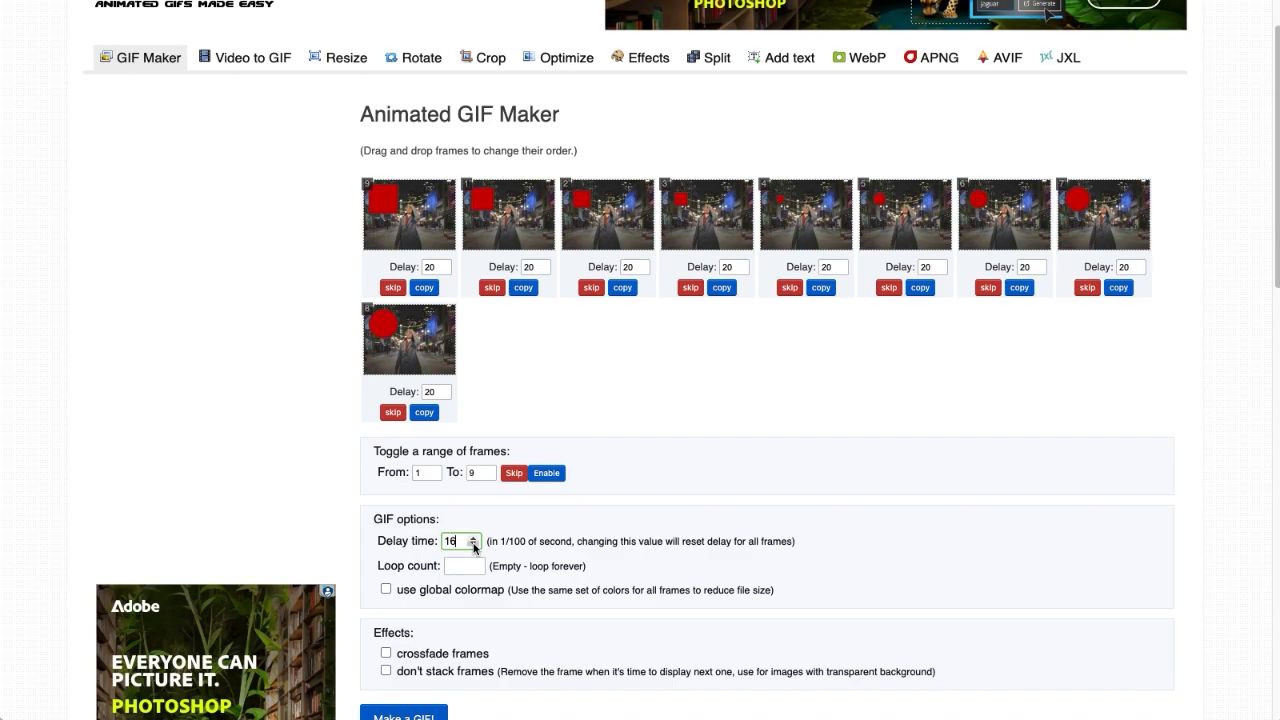
{"action": "left_click", "coordinate": [474, 546]}
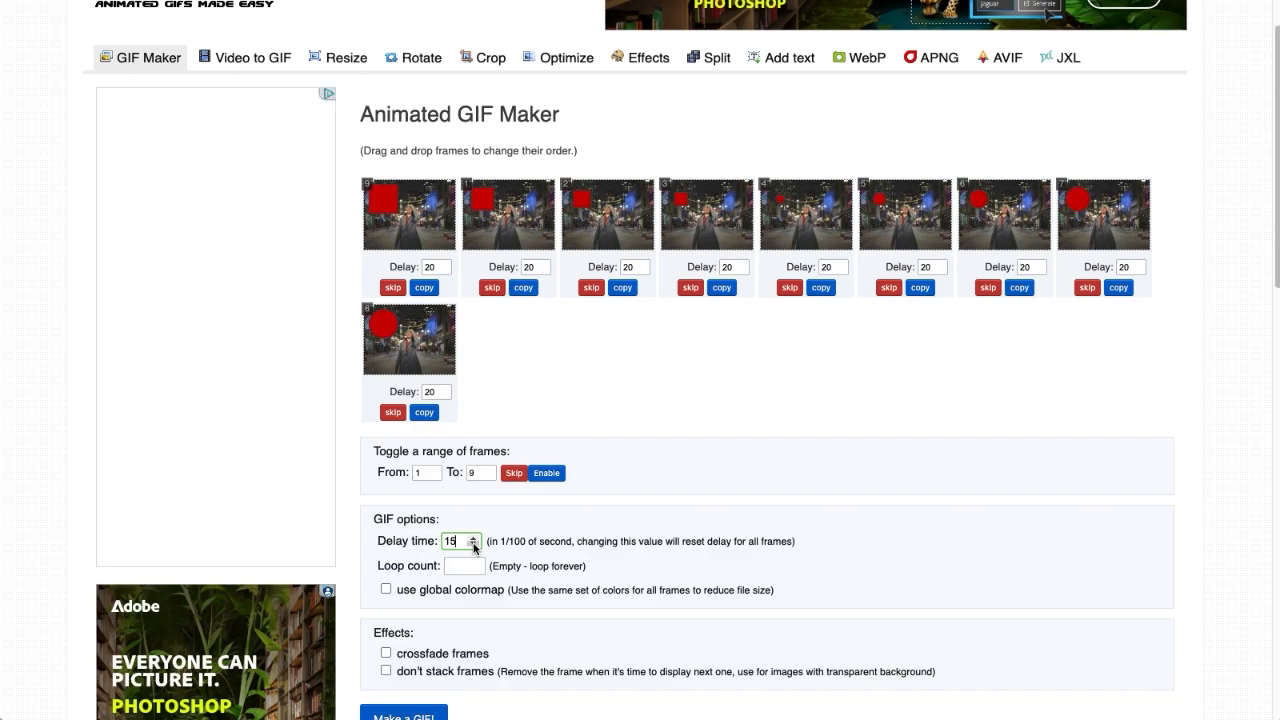
{"action": "scroll", "coordinate": [430, 610], "scroll_direction": "down", "scroll_amount": 2}
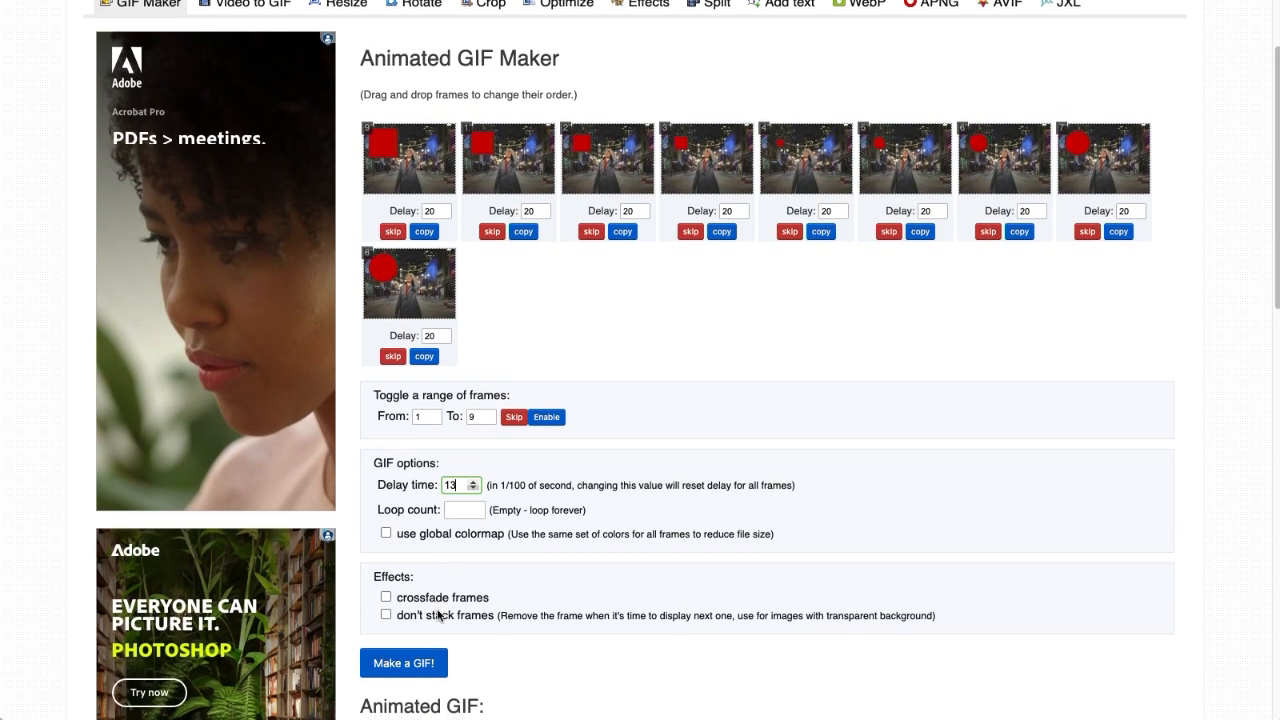
{"action": "left_click", "coordinate": [418, 632]}
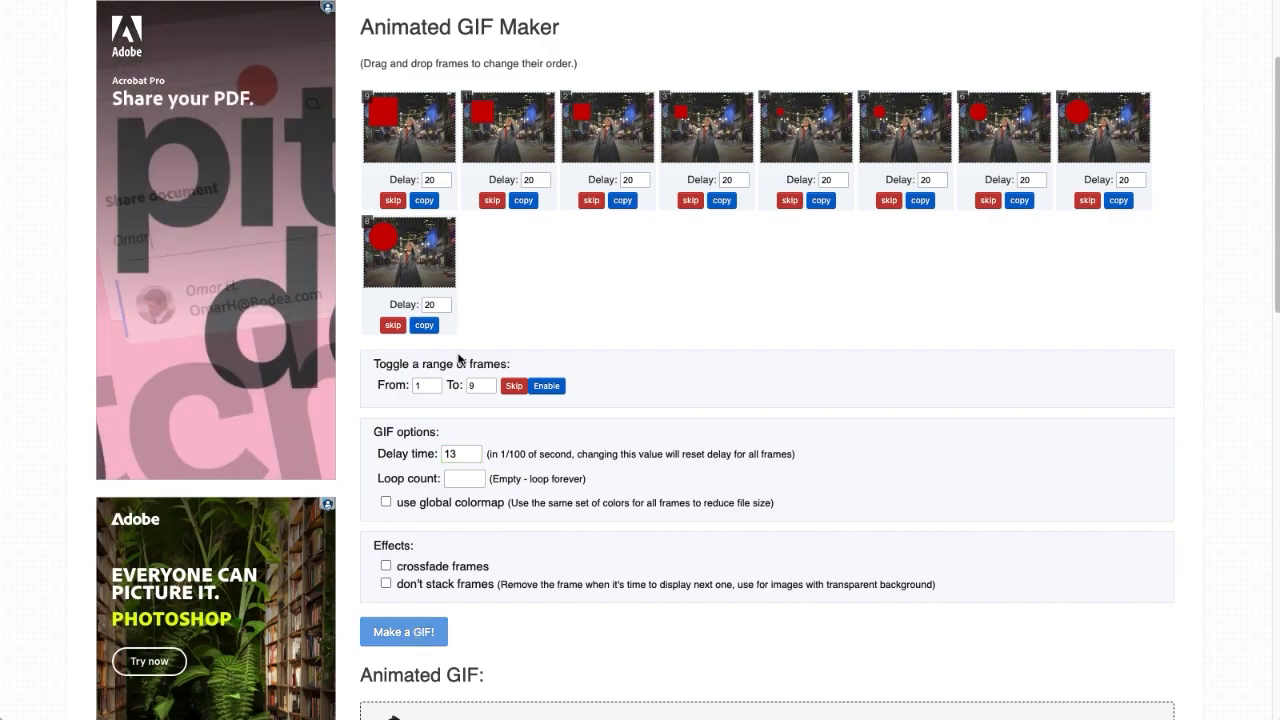
Review the generated animation and open it in the Reverse GIF tool
{"action": "scroll", "coordinate": [373, 571], "scroll_direction": "down", "scroll_amount": 1}
{"action": "scroll", "coordinate": [373, 575], "scroll_direction": "down", "scroll_amount": 6}
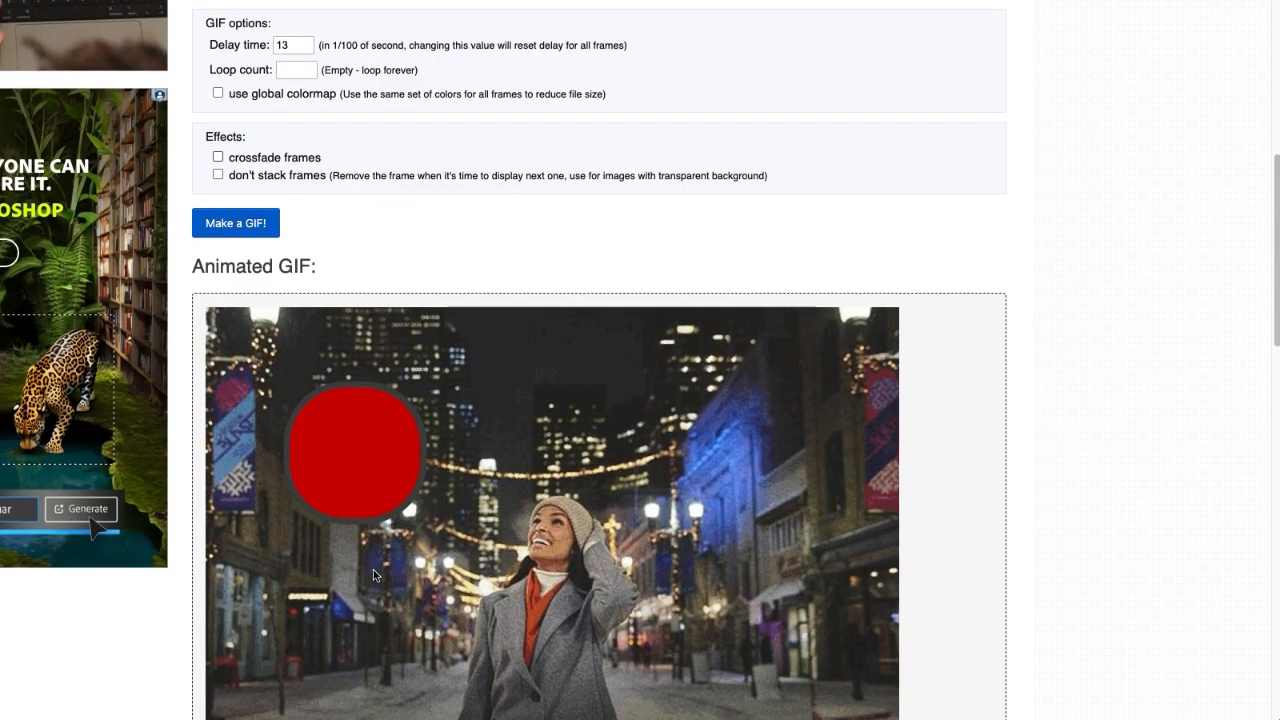
{"action": "scroll", "coordinate": [373, 575], "scroll_direction": "down", "scroll_amount": 1}
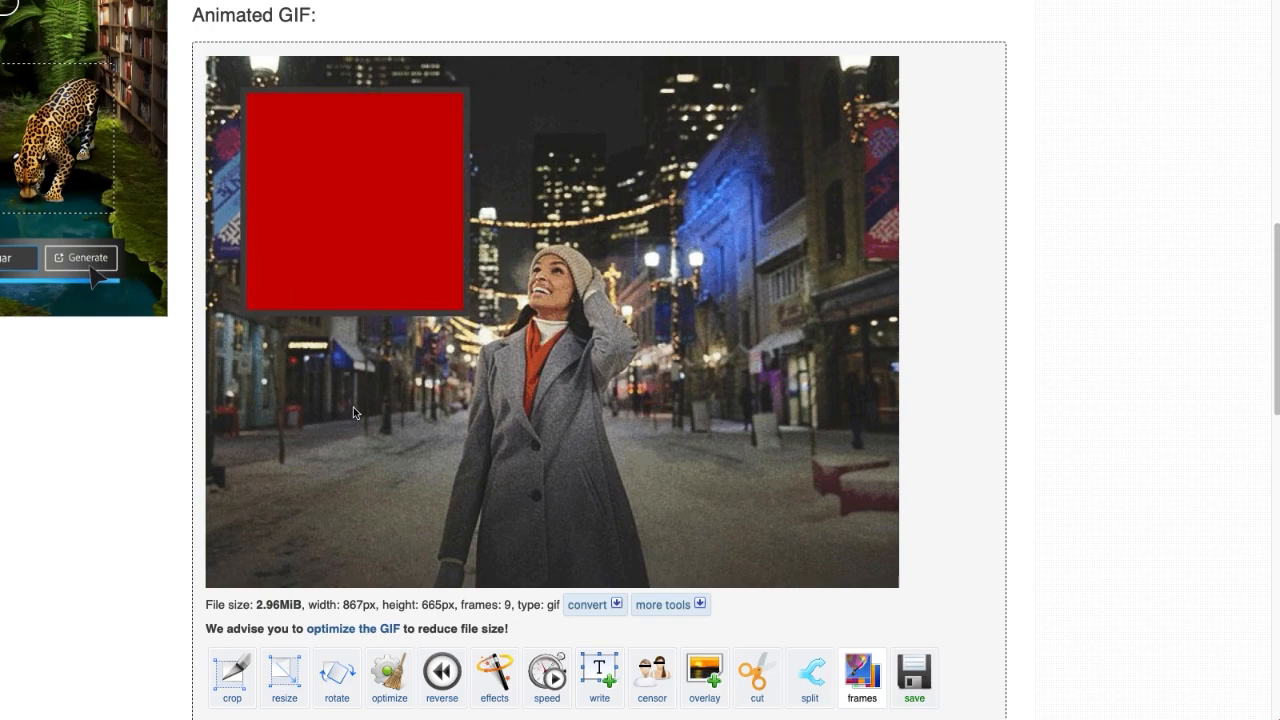
{"action": "scroll", "coordinate": [353, 407], "scroll_direction": "down", "scroll_amount": 1}
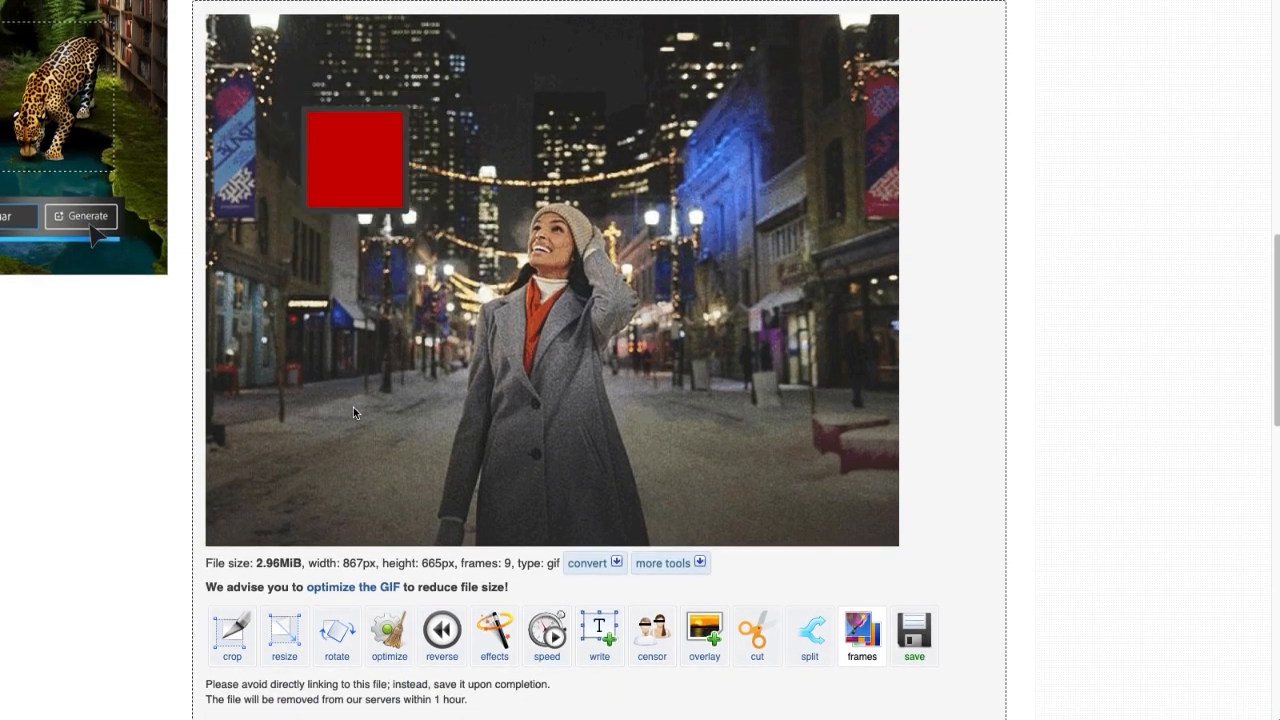
{"action": "left_click", "coordinate": [441, 652]}
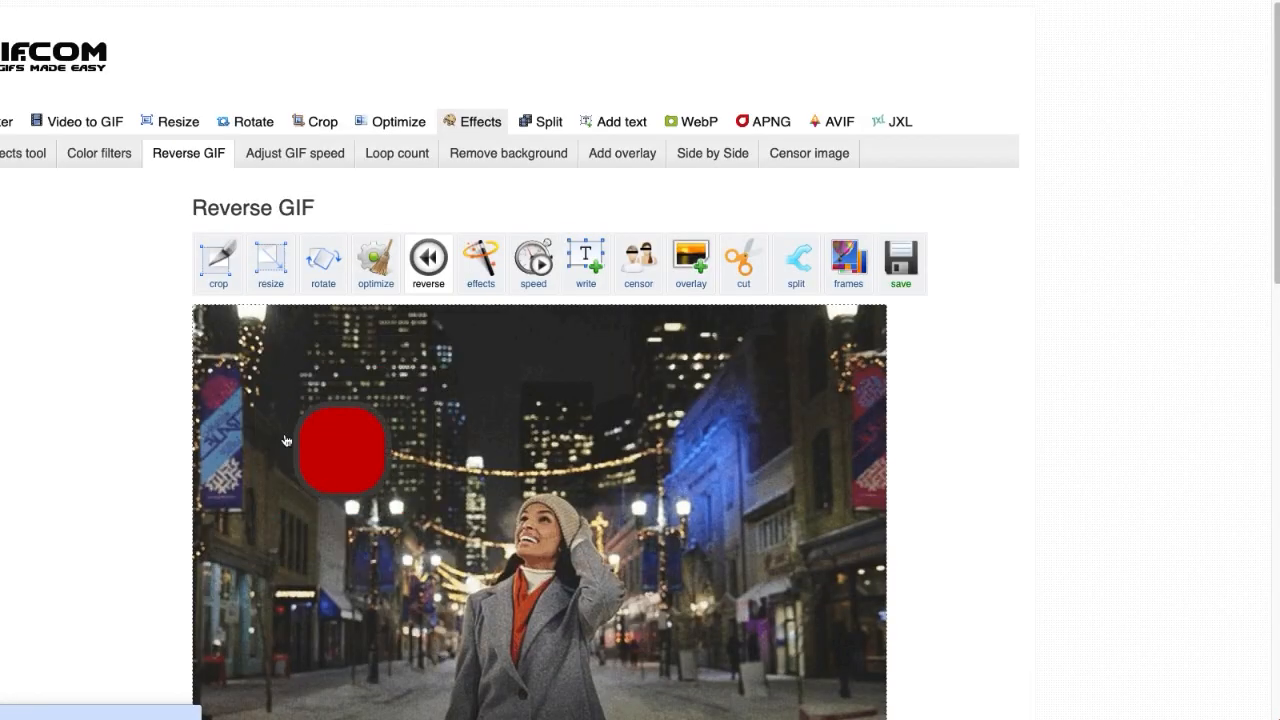
Make the GIF run to the end and reverse back to the start without repeating first and last frames, and review the output
{"action": "scroll", "coordinate": [281, 414], "scroll_direction": "down", "scroll_amount": 1}
{"action": "scroll", "coordinate": [281, 413], "scroll_direction": "down", "scroll_amount": 5}
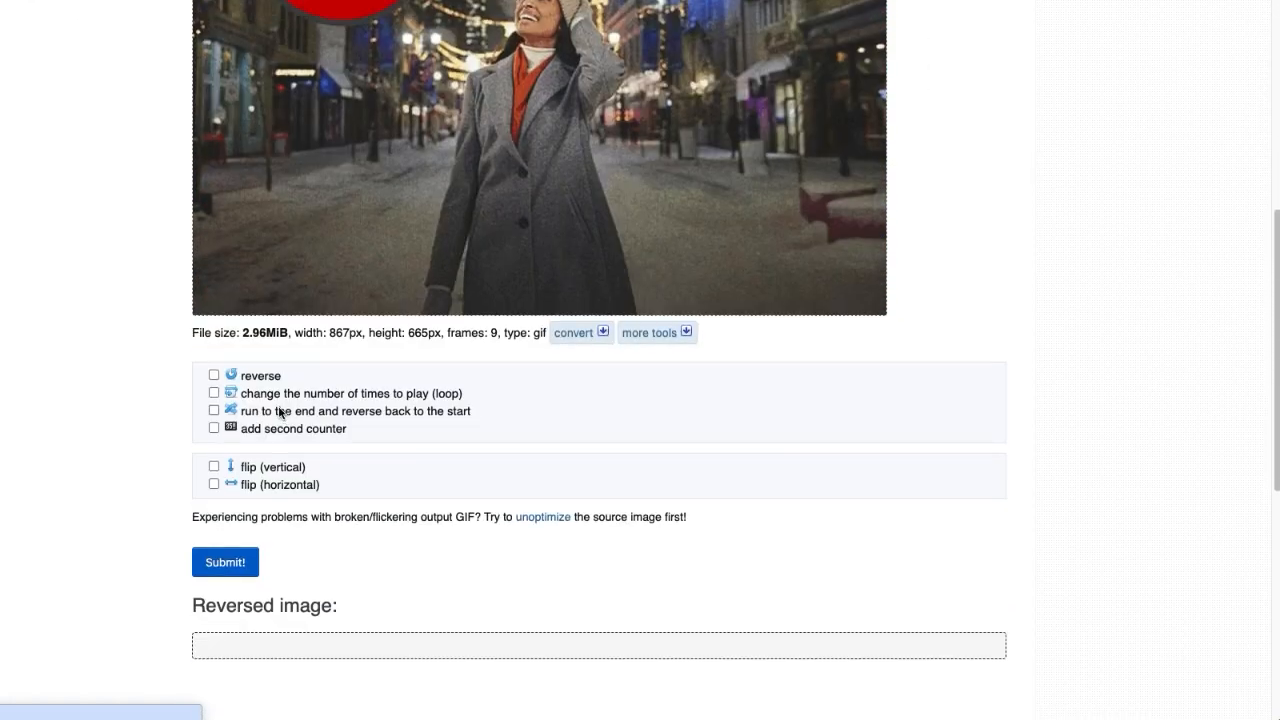
{"action": "scroll", "coordinate": [281, 413], "scroll_direction": "up", "scroll_amount": 1}
{"action": "scroll", "coordinate": [280, 412], "scroll_direction": "right", "scroll_amount": 1}
{"action": "scroll", "coordinate": [280, 412], "scroll_direction": "right", "scroll_amount": 1}
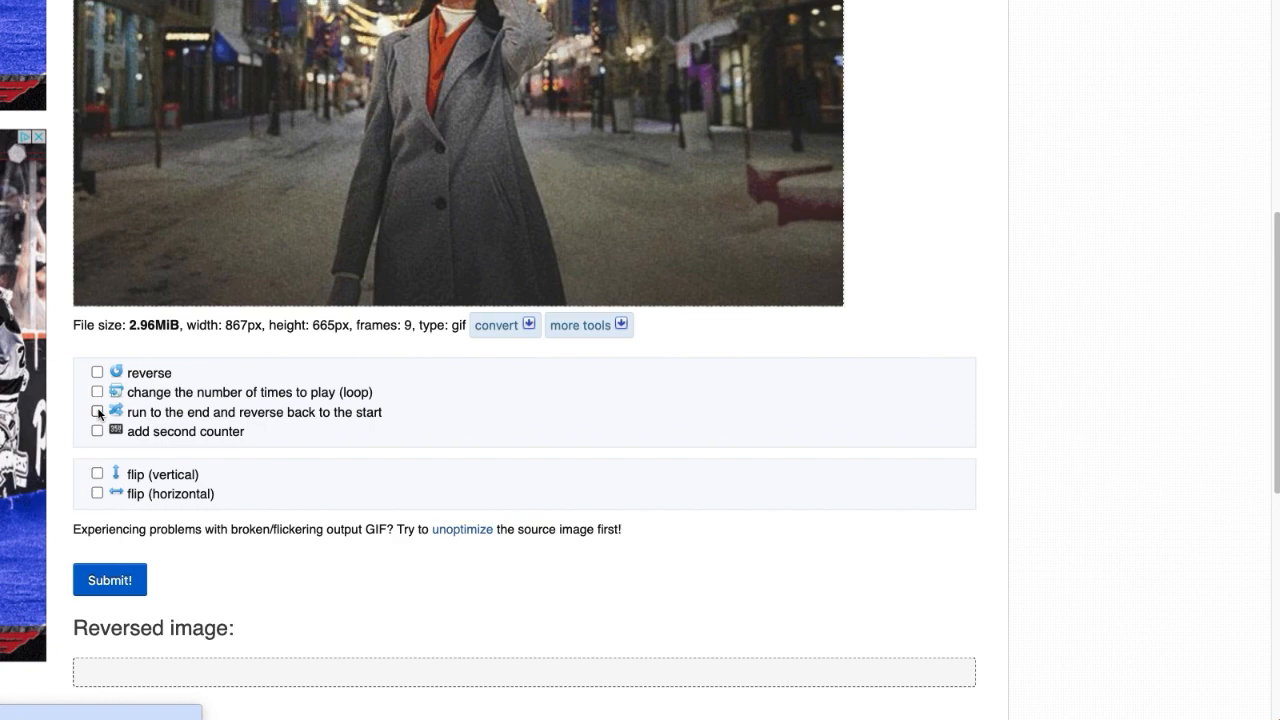
{"action": "left_click", "coordinate": [97, 411]}
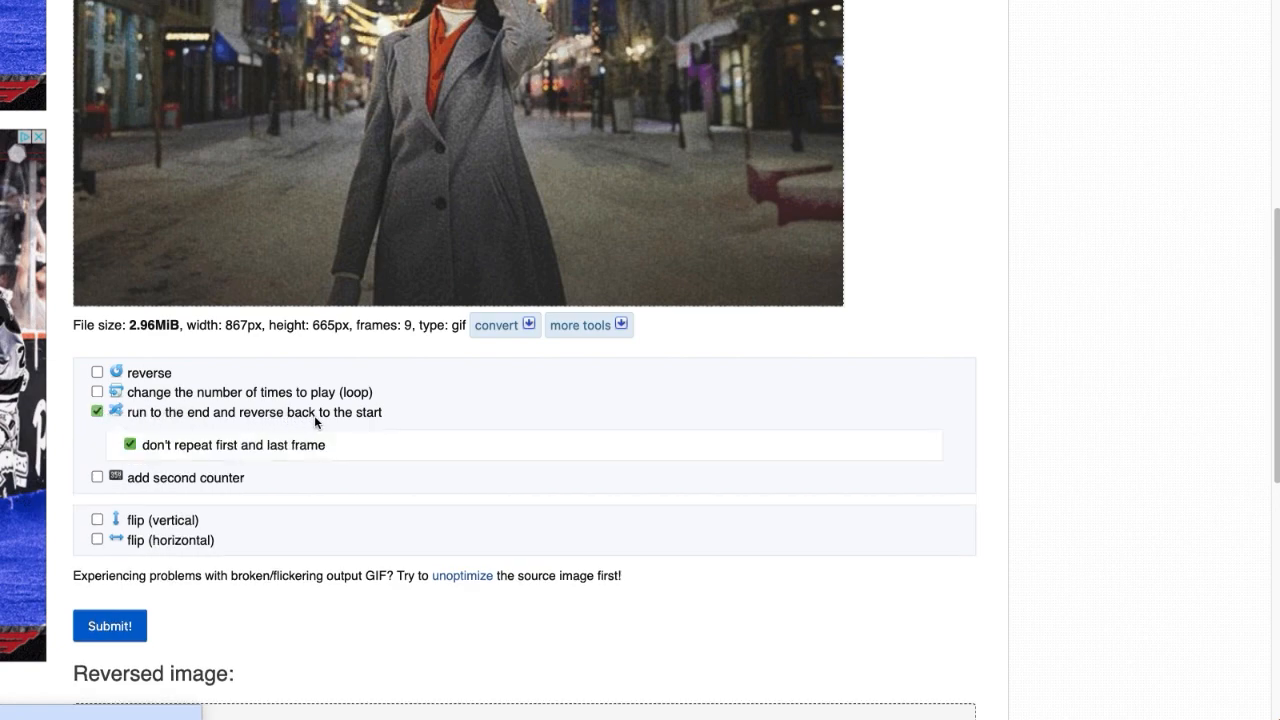
{"action": "left_click", "coordinate": [121, 631]}
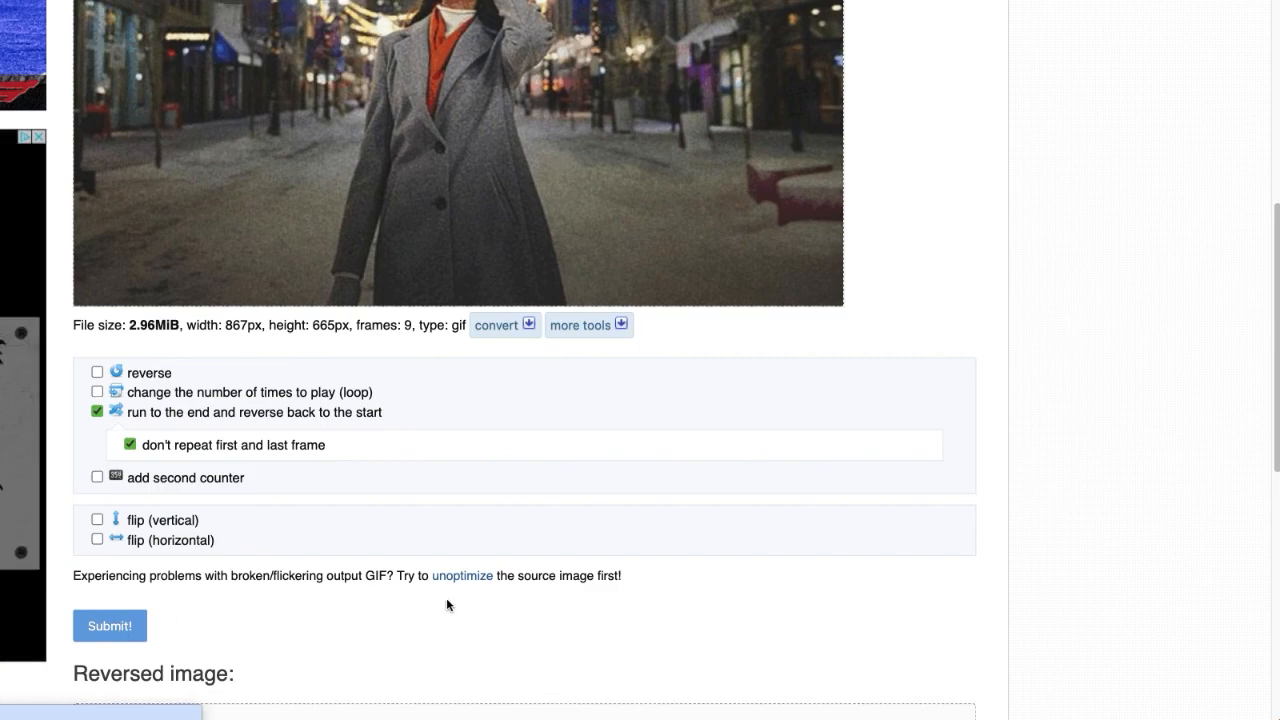
{"action": "scroll", "coordinate": [446, 603], "scroll_direction": "down", "scroll_amount": 4}
{"action": "scroll", "coordinate": [441, 590], "scroll_direction": "down", "scroll_amount": 2}
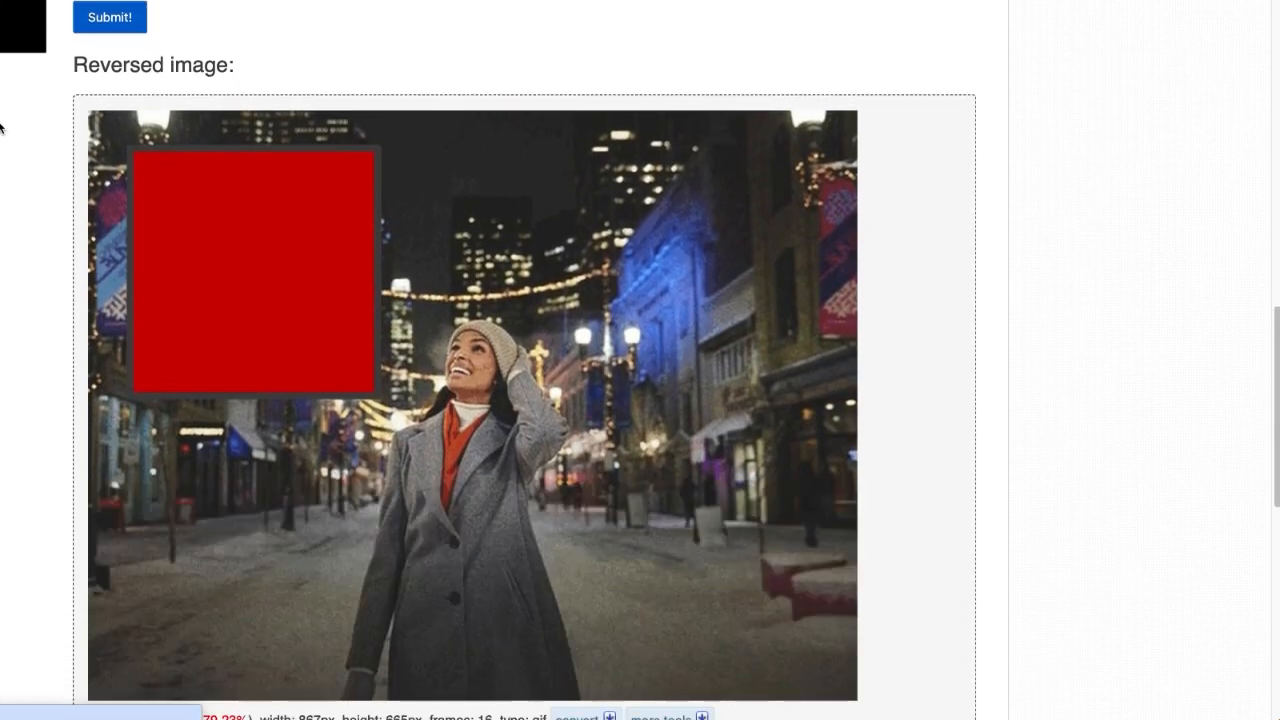
{"action": "scroll", "coordinate": [188, 167], "scroll_direction": "down", "scroll_amount": 1}
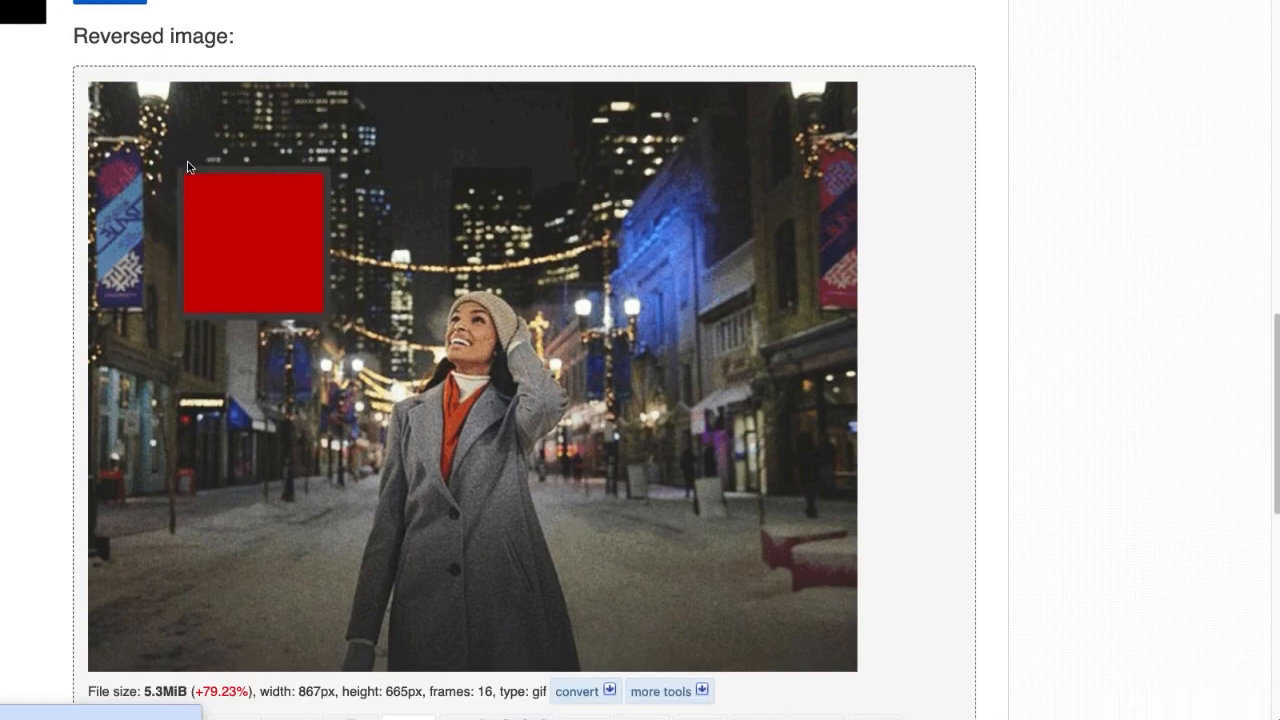